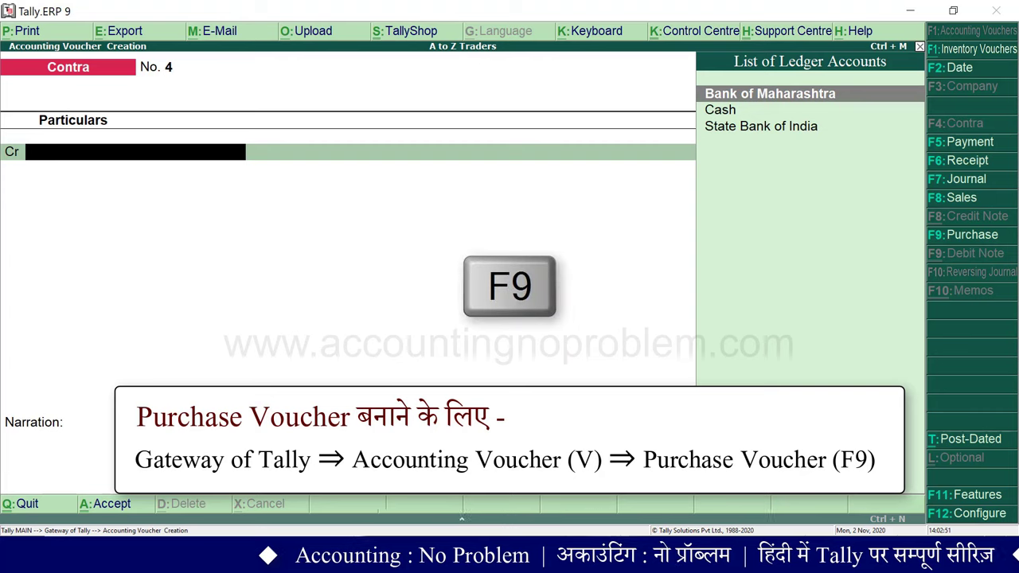
Step: Start a new Purchase voucher and bring up A to Z Traders' Accounting Features with F11
key("F9")
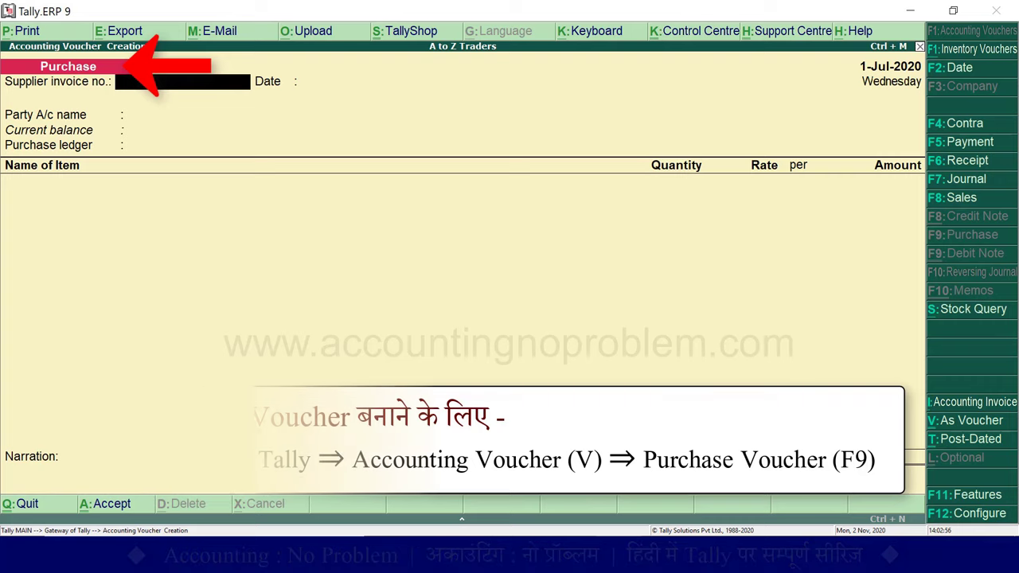
key("F11")
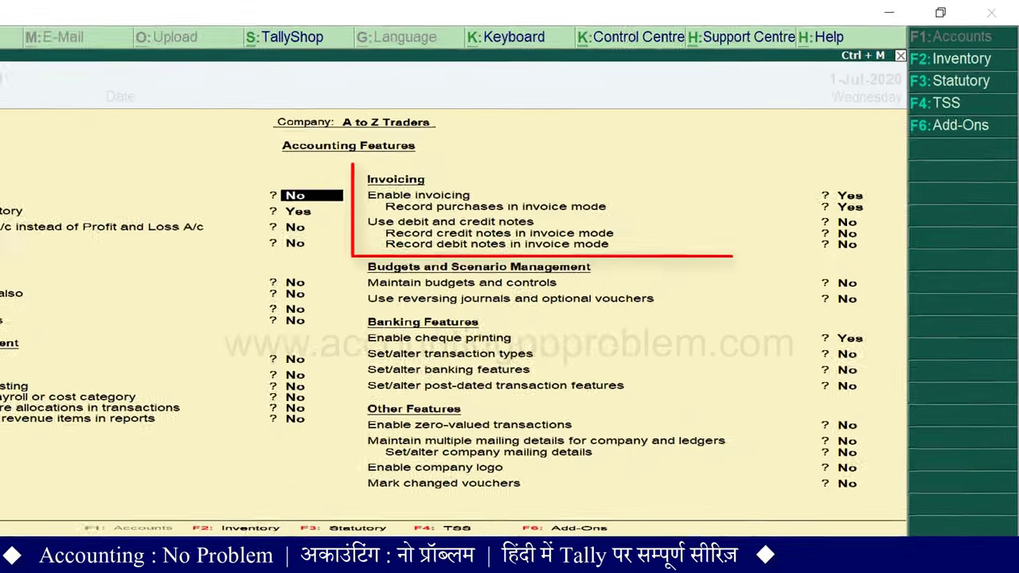
Step: Keep Enable invoicing set to Yes and quit Features back to Purchase voucher No. 1
left_click(849, 195)
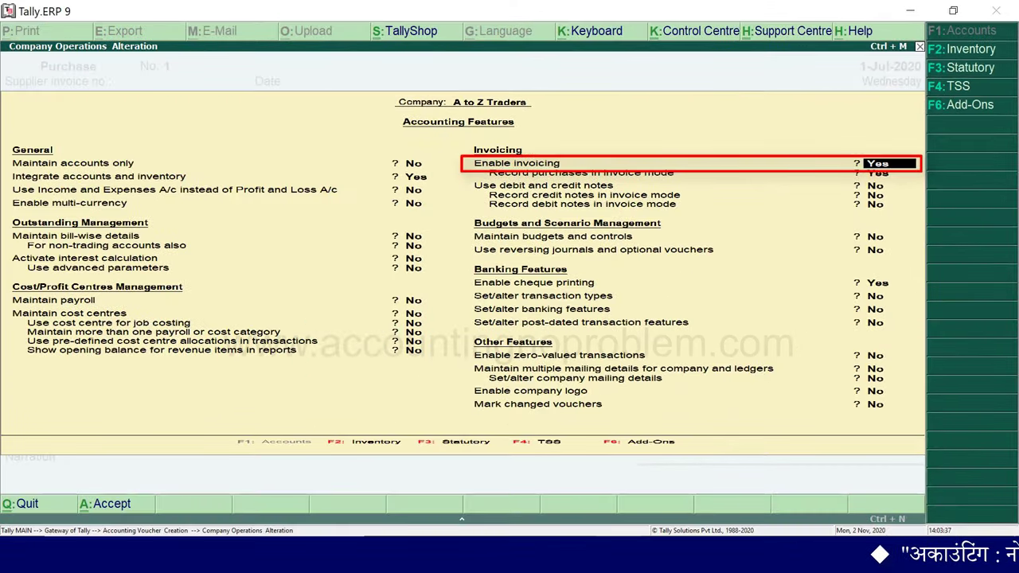
key("Escape")
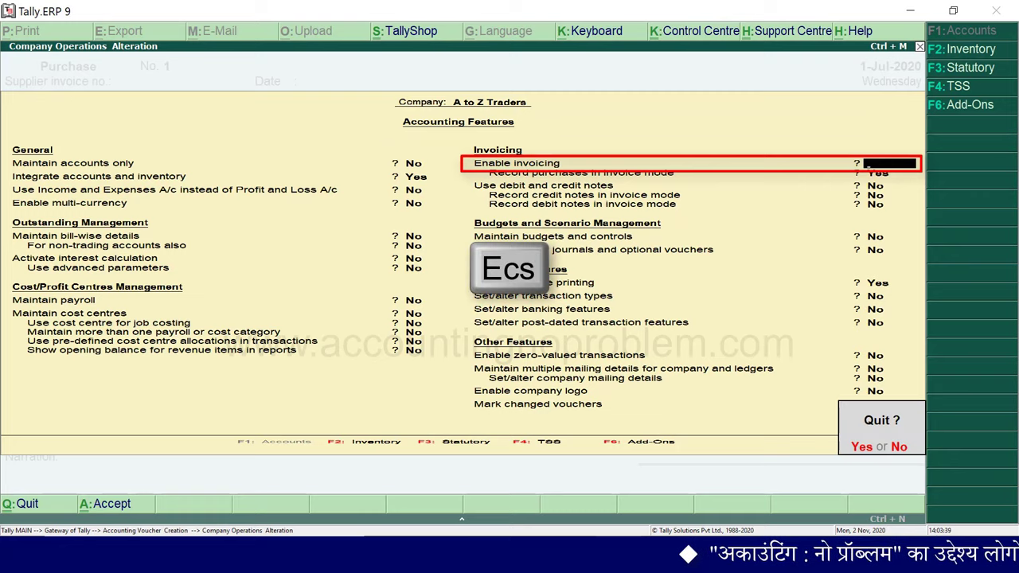
key("y")
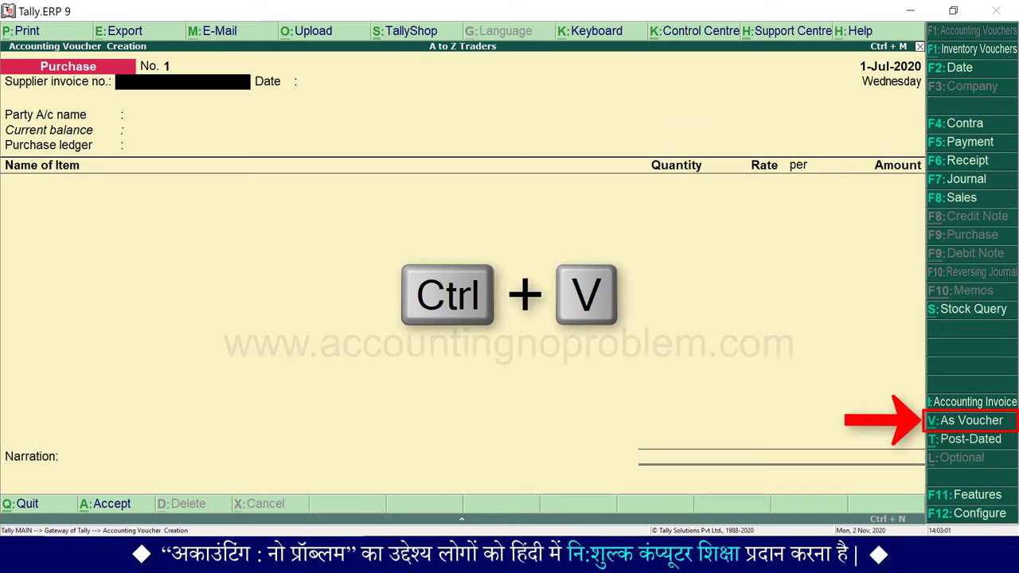
Step: Switch Purchase voucher No. 1 to As Voucher mode with Particulars, Debit and Credit columns
key("ctrl+v")
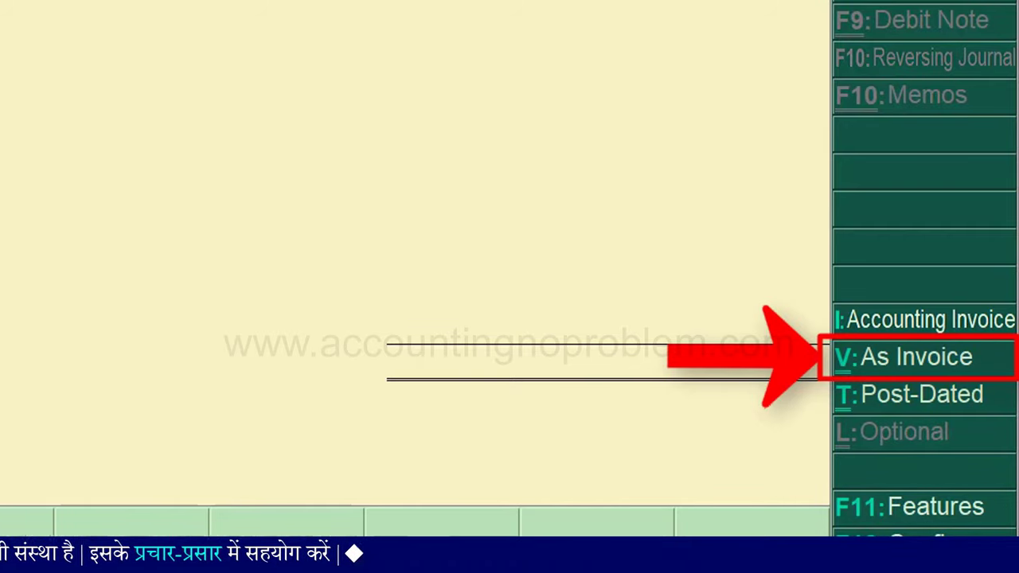
Step: Return Purchase voucher No. 1 to As Invoice mode with Ctrl+V, restoring item columns
key("ctrl+v")
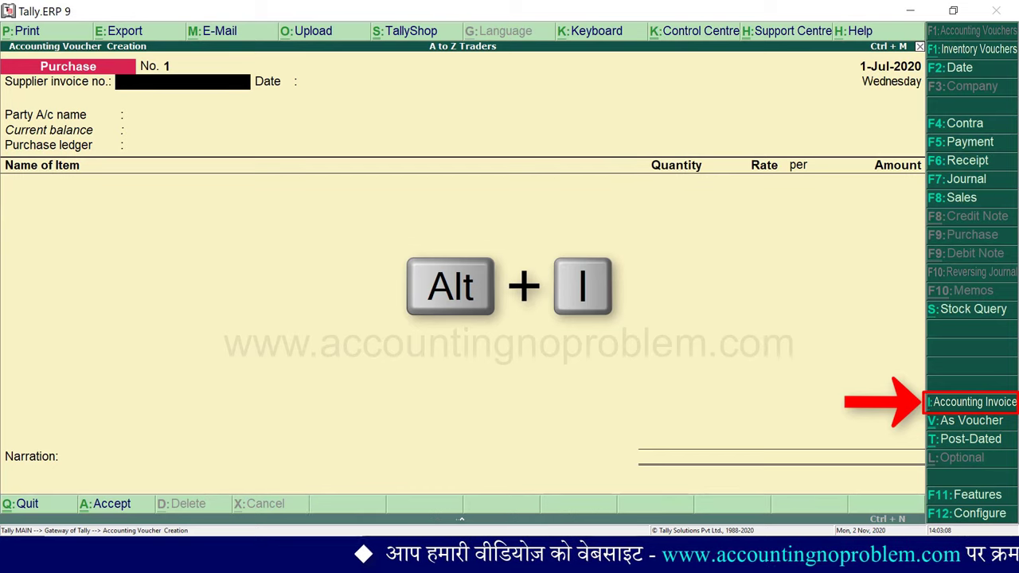
key("alt+i")
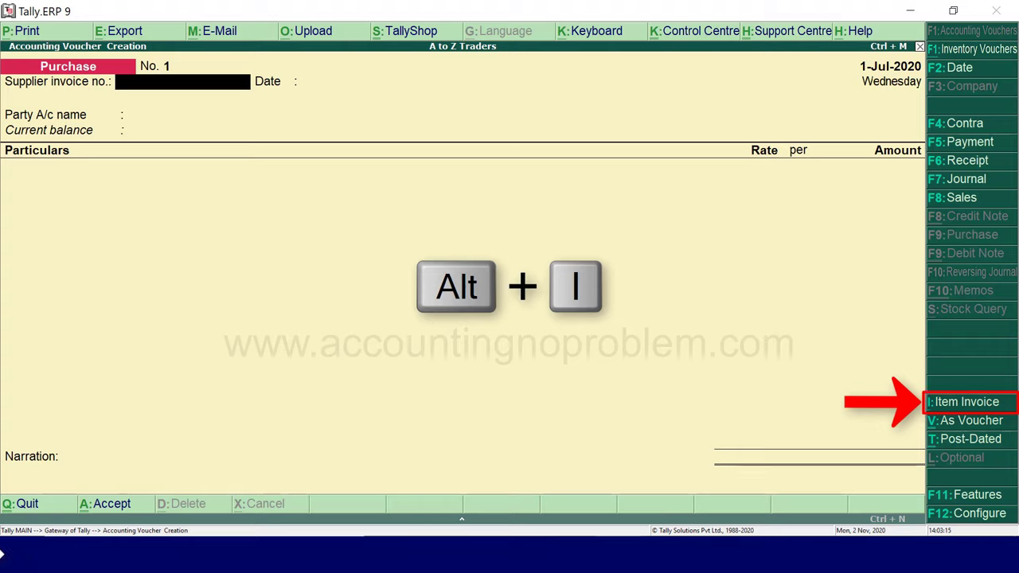
key("alt+i")
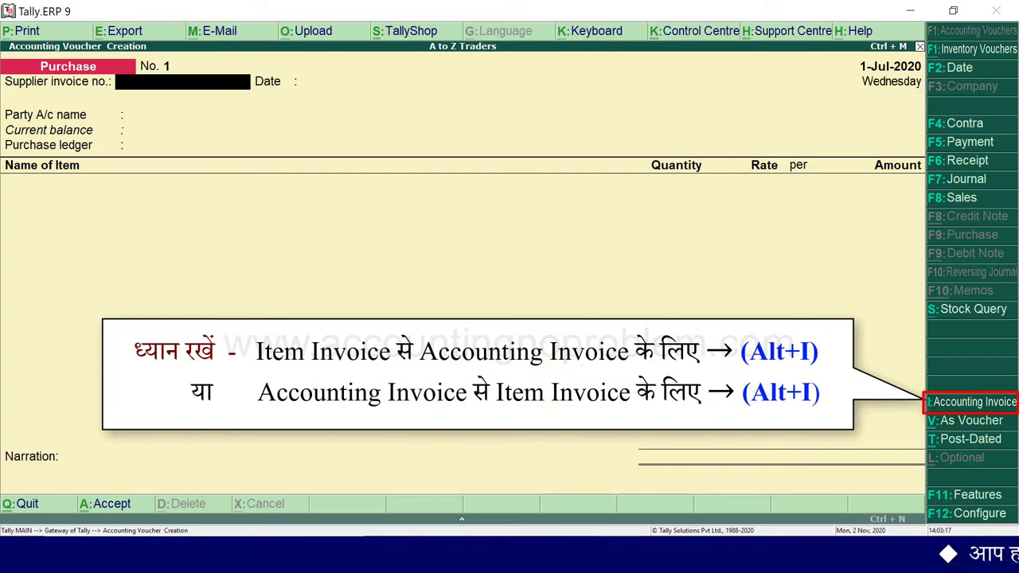
key("alt+i")
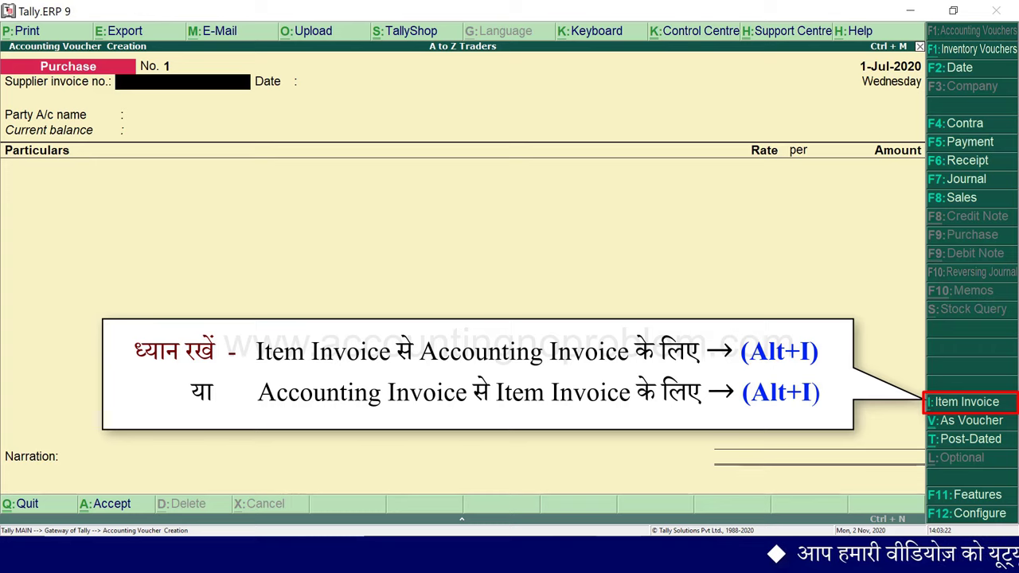
key("alt+i")
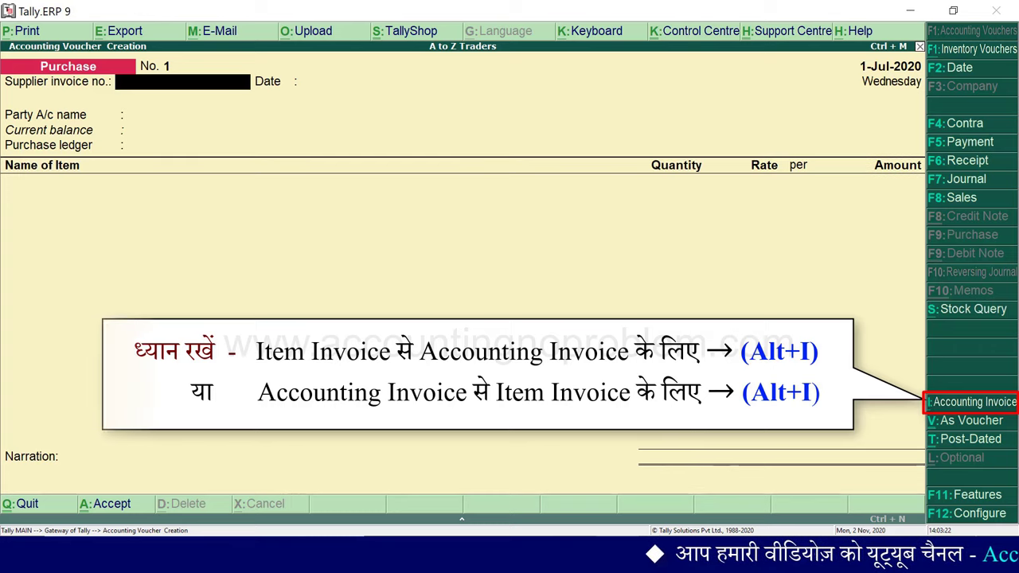
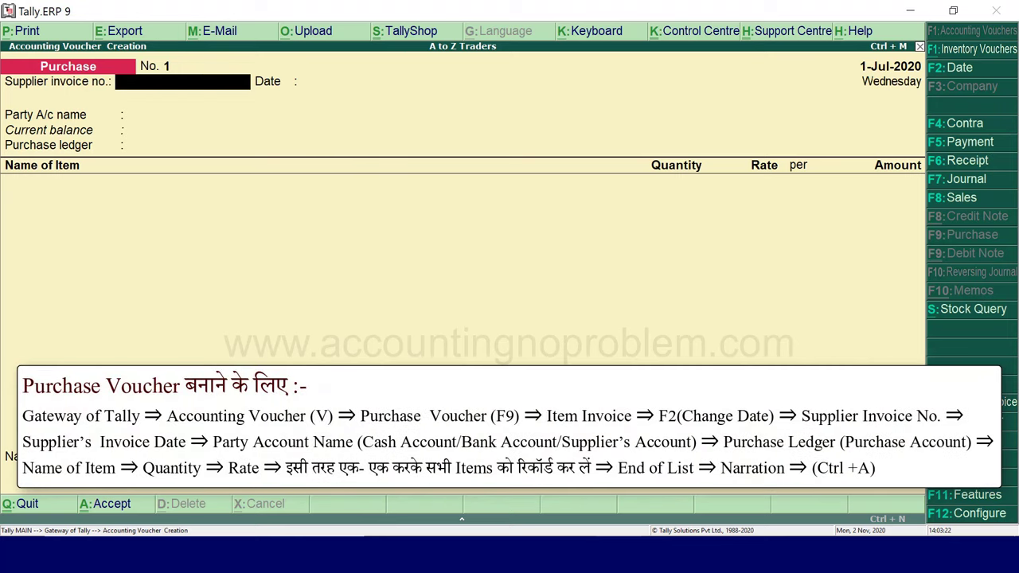
Step: Change the voucher date to 1-Jul-2020
key("F2")
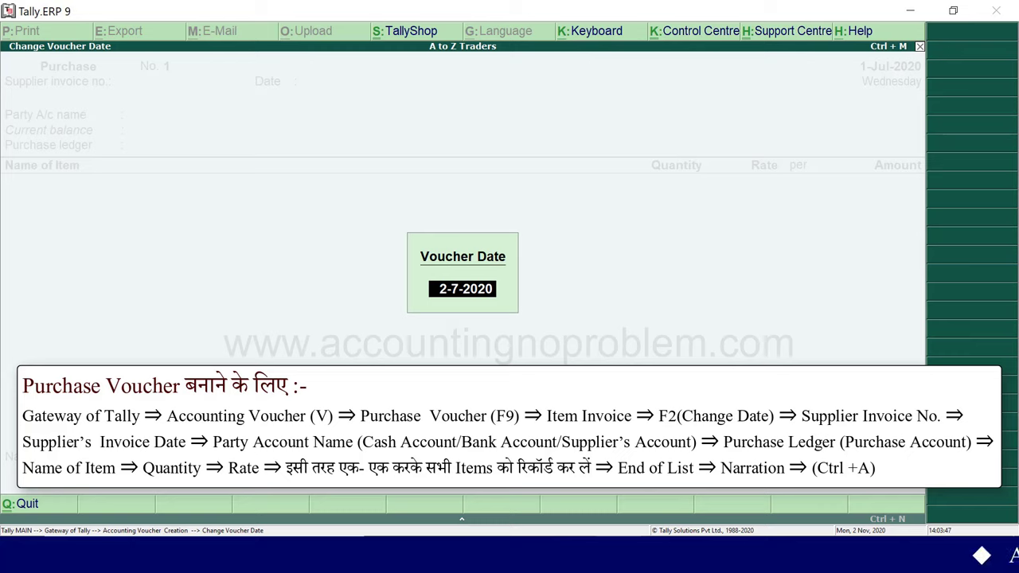
type("1.7")
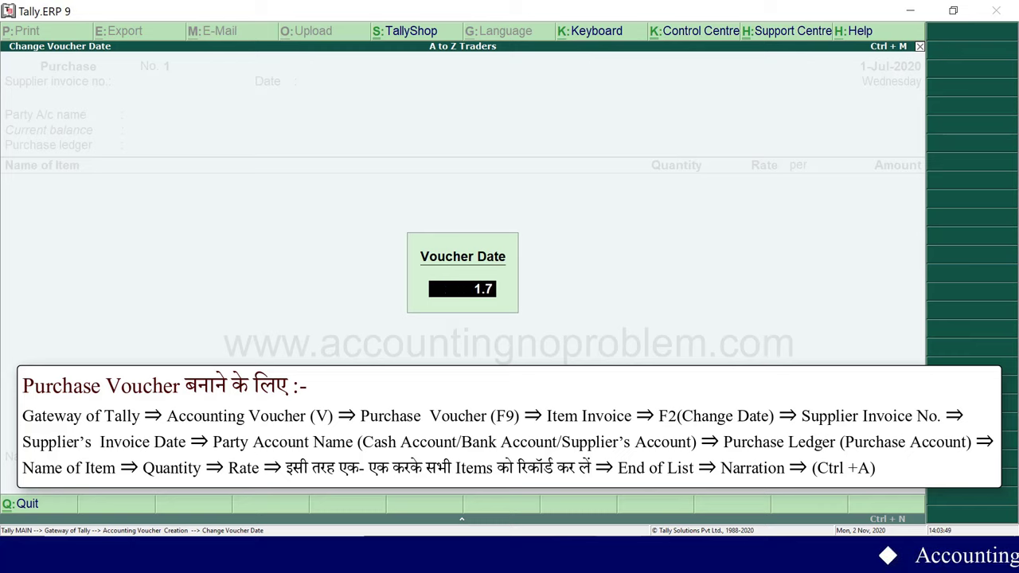
key("Return")
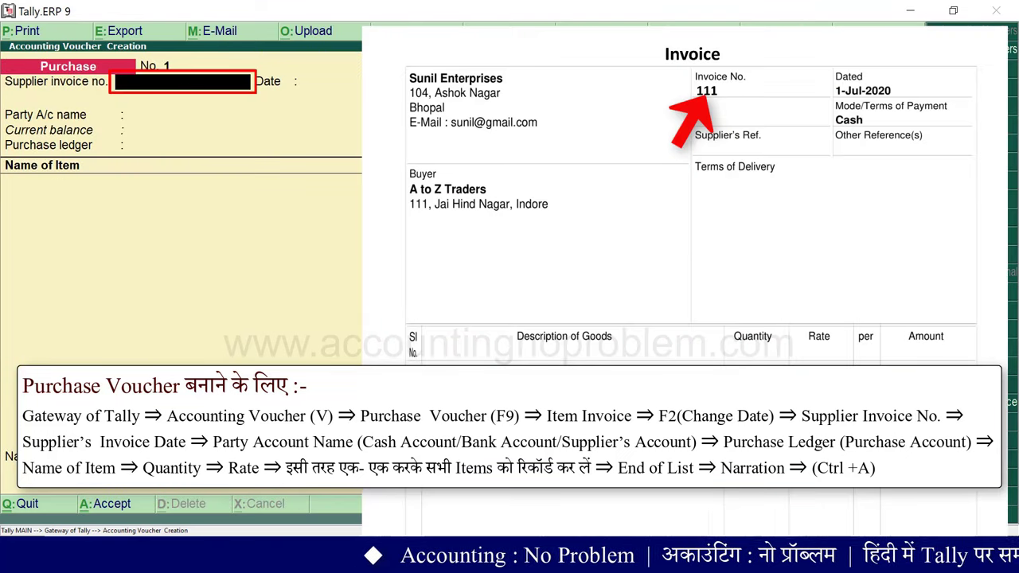
Step: Enter supplier invoice number 111 with invoice date 1-Jul-2020
type("111")
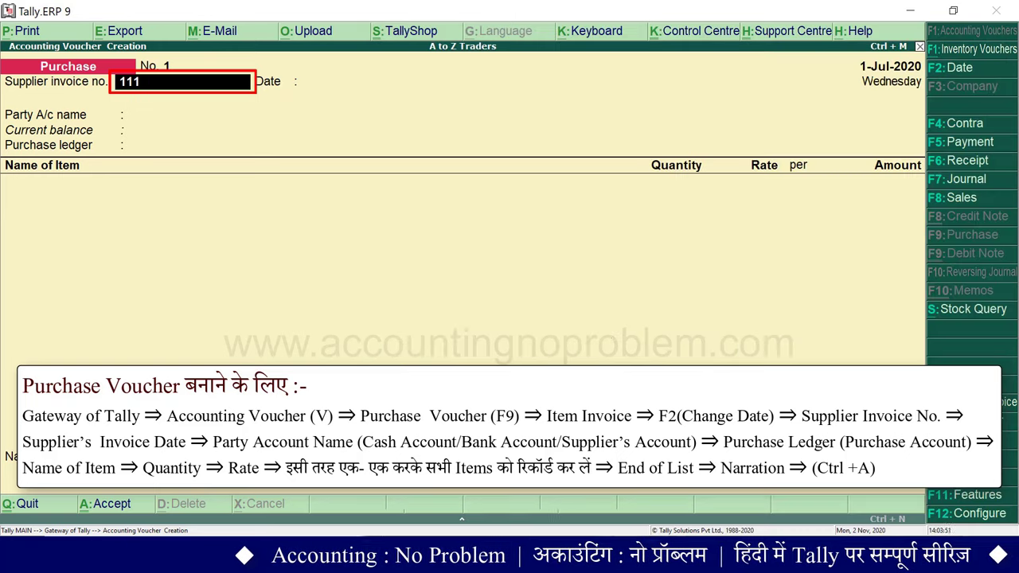
key("Return")
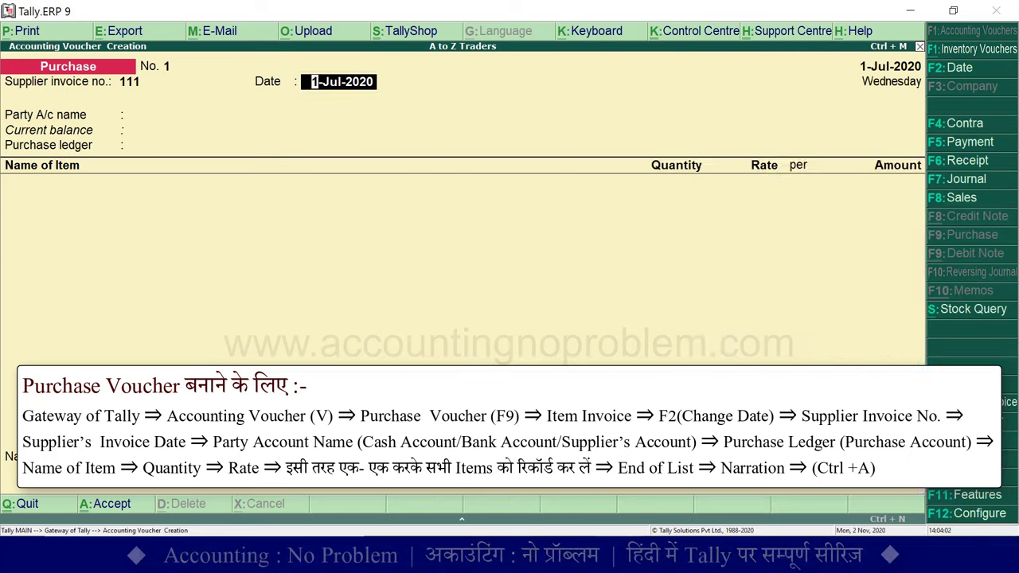
key("Return")
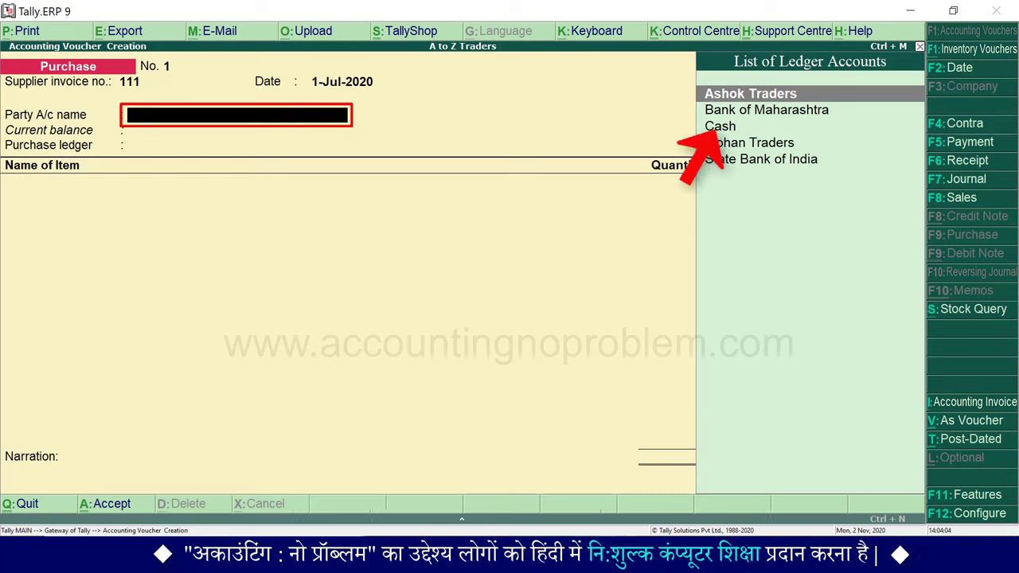
Step: Set Cash as the party account and Cash as the other reference
type("C")
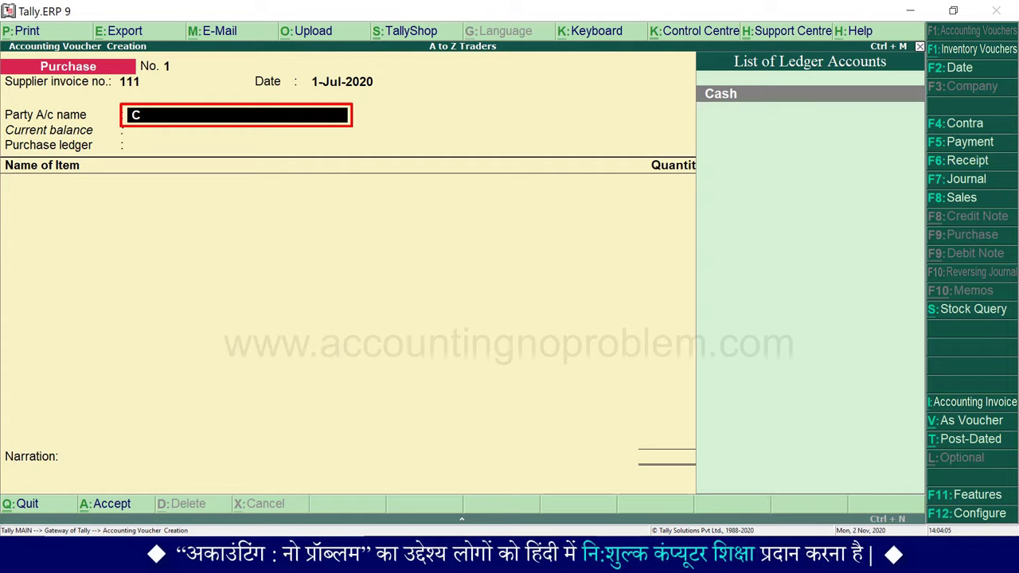
key("Return")
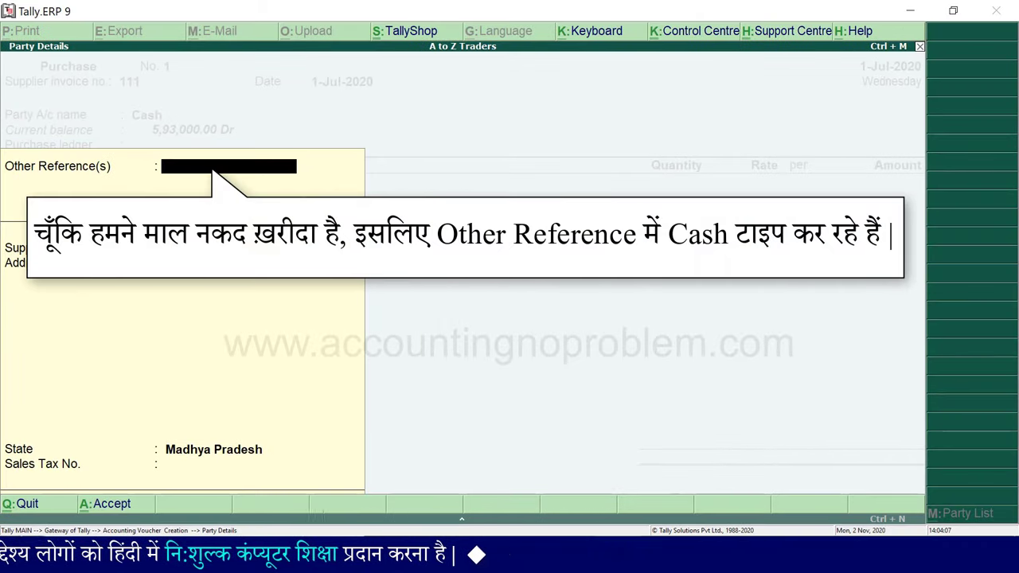
type("Cash")
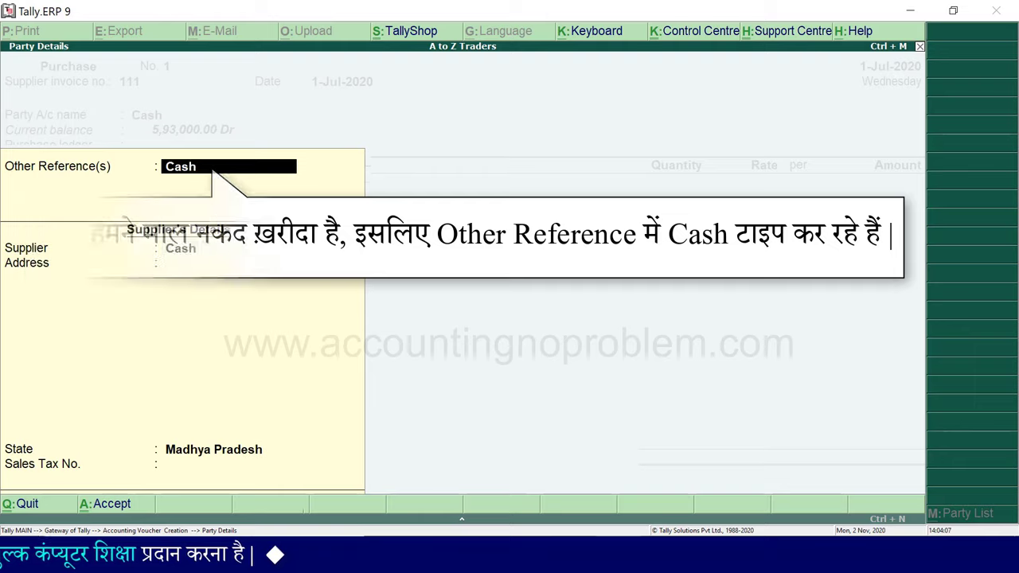
key("Return")
Step: Enter supplier Sunil Enterprises, its two-line address, and state Madhya Pradesh
type("Sunil Enterprises")
key("Return")
type("104, Ashok Nagar")
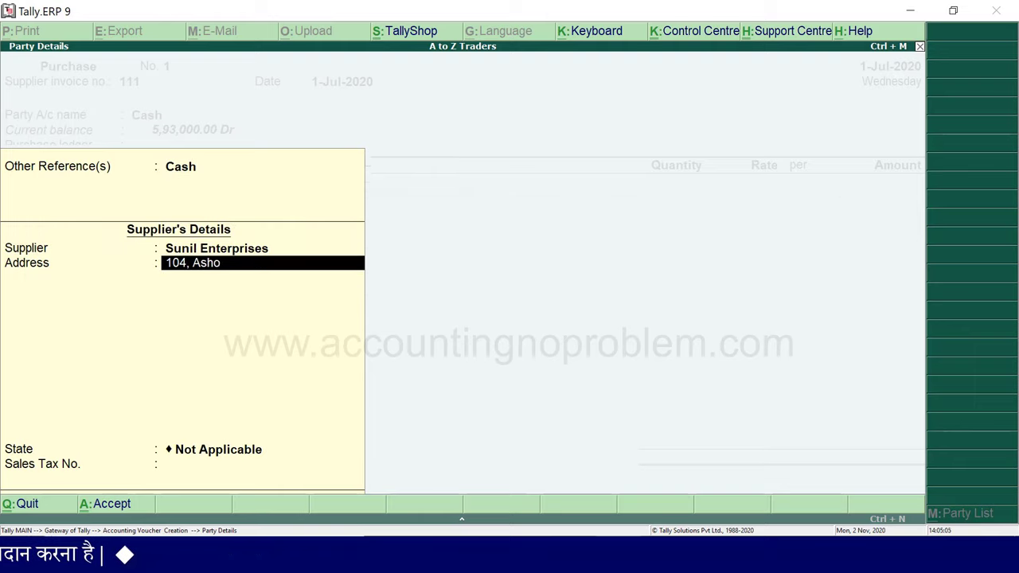
key("Return")
type("Bhopal")
key("Return")
key("Return")
type("M")
key("Return")
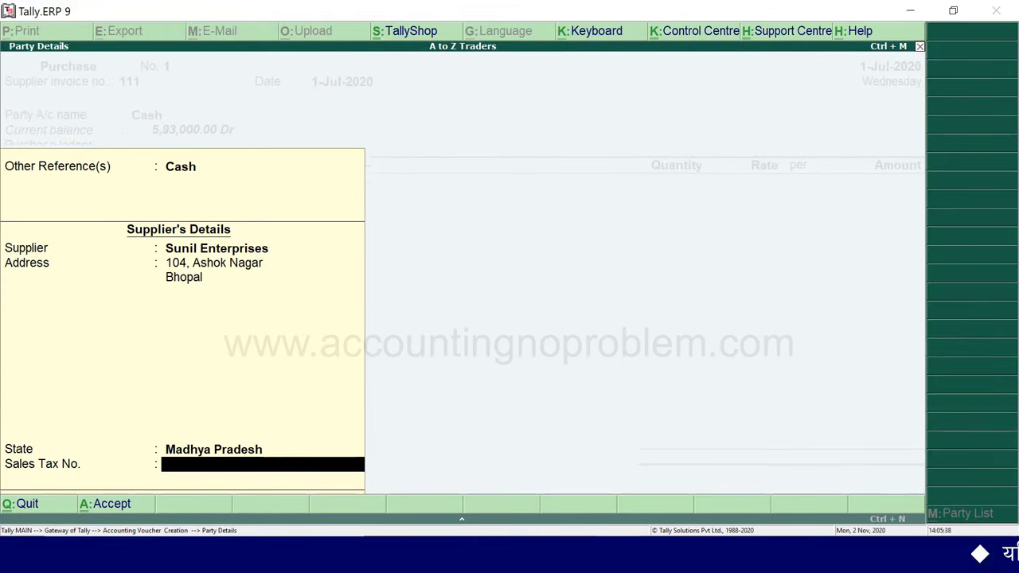
Step: Close Party Details and set Purchase Account as the purchase ledger
key("Return")
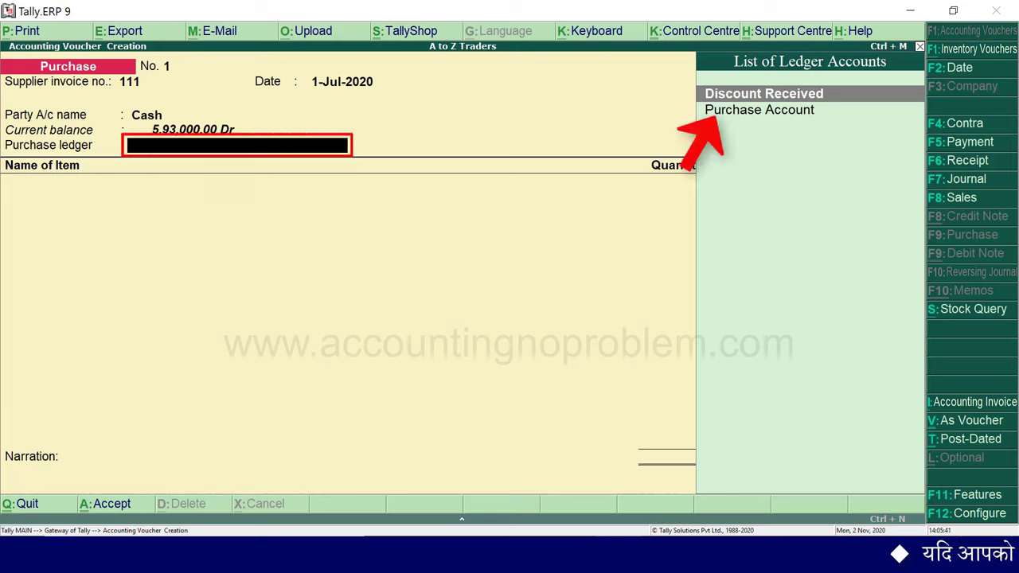
key("Down")
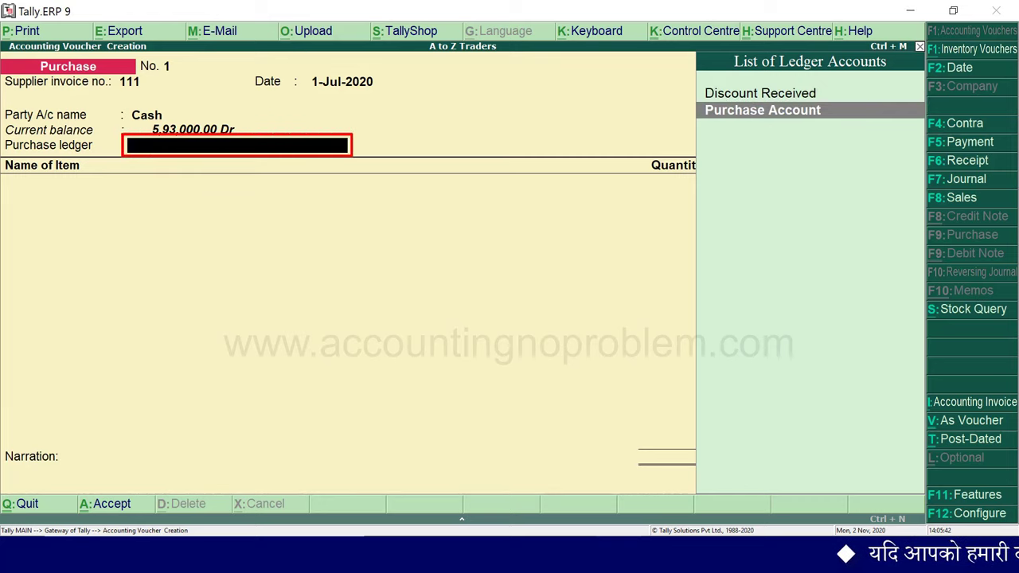
key("Return")
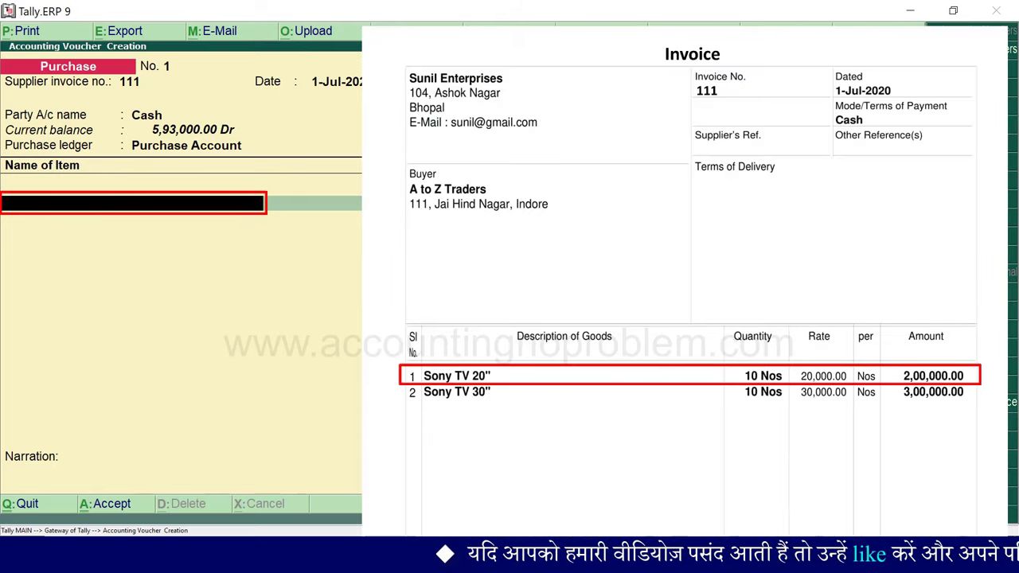
key("alt+c")
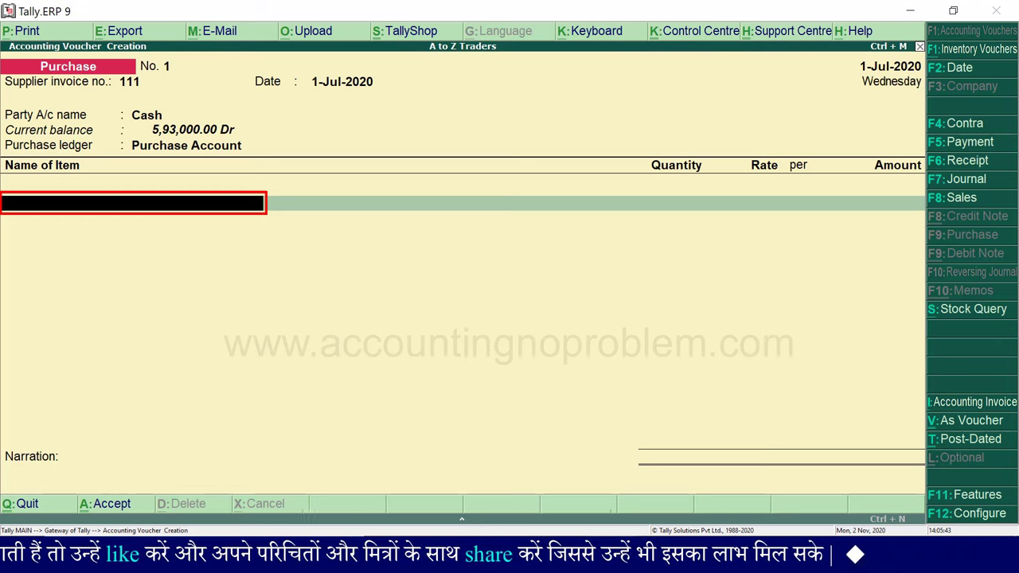
Step: Add Sony TV 20": 10 Nos at 20,000.00 per Nos, amounting to 2,00,000.00
type("S")
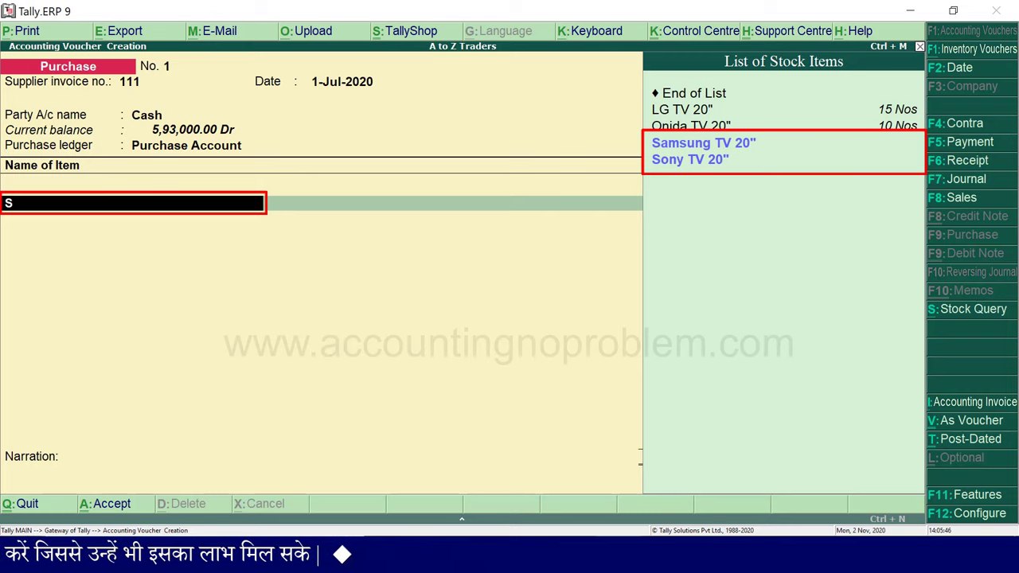
key("Down")
key("Return")
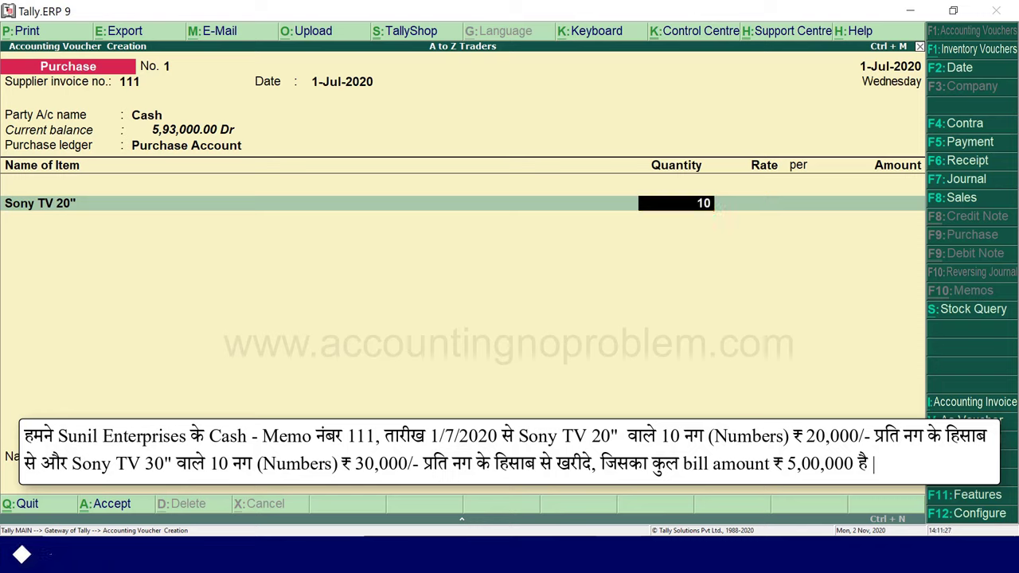
key("Return")
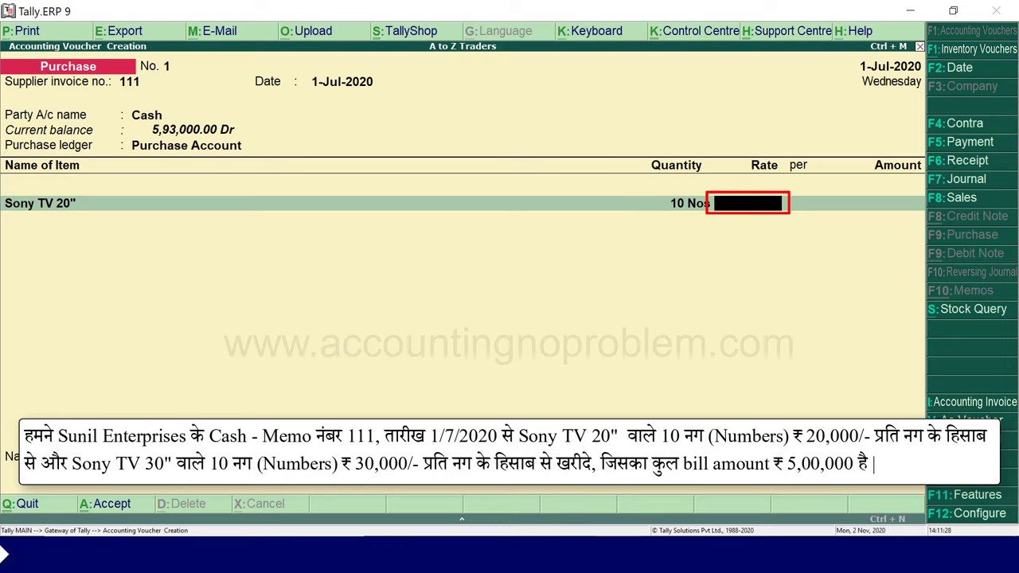
type("20000")
key("Return")
key("Return")
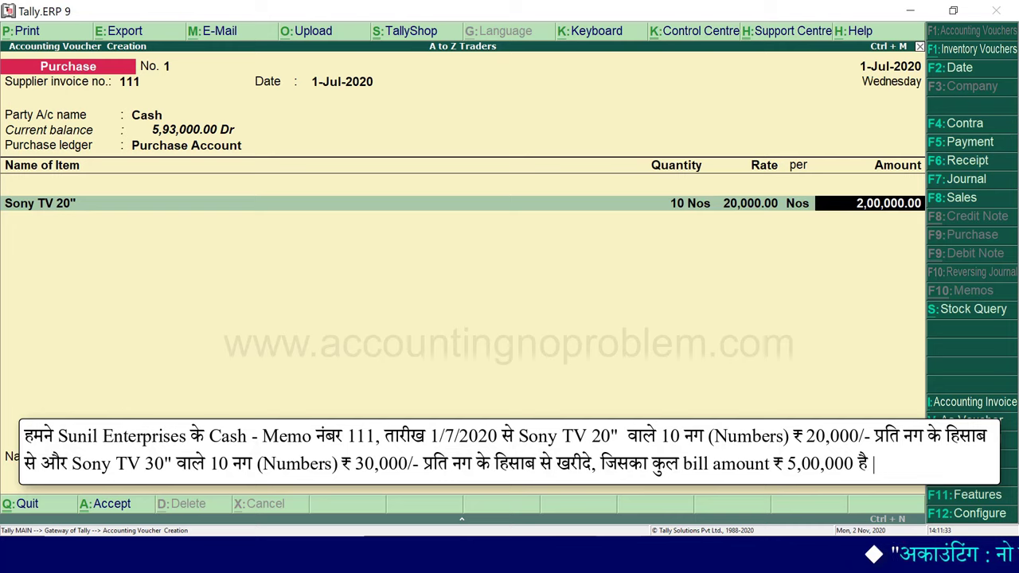
key("Return")
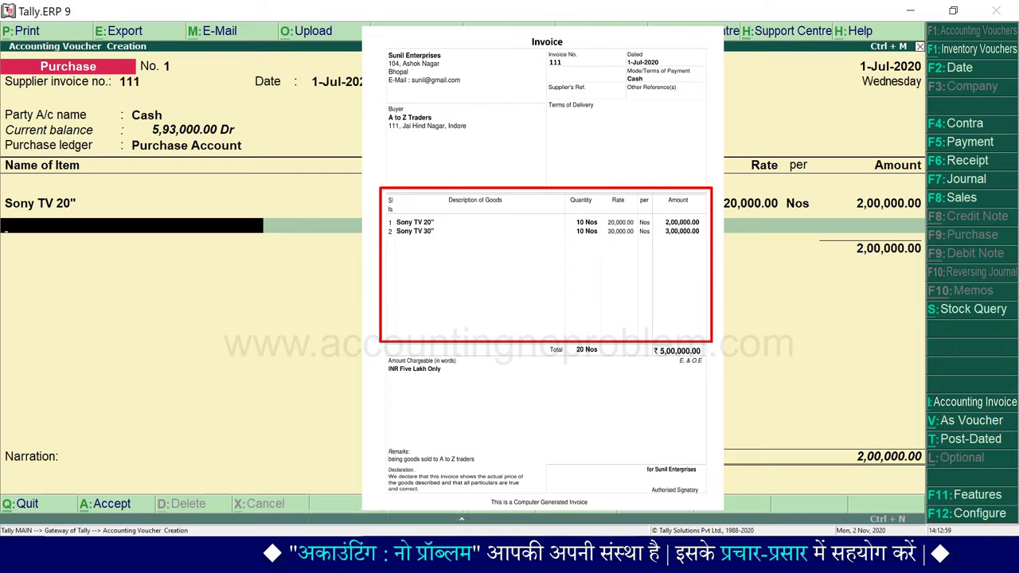
Step: Create stock item Sony TV 30" under Sony TV in Nos, entering 10 Nos at 30,000
key("alt+c")
type("Sony TV 30\"")
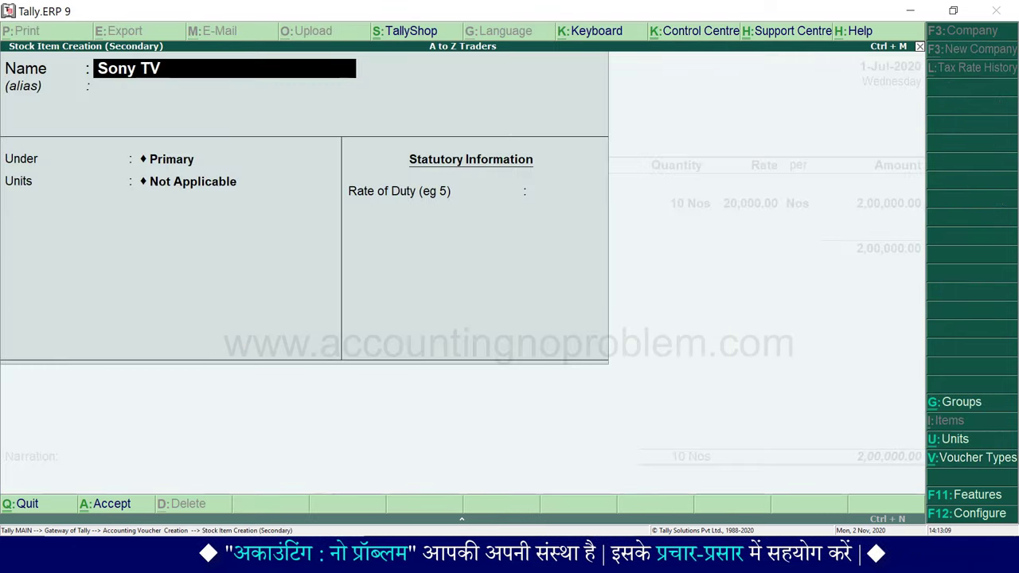
key("Return")
type("So")
key("Return")
type("N")
key("Return")
key("ctrl+a")
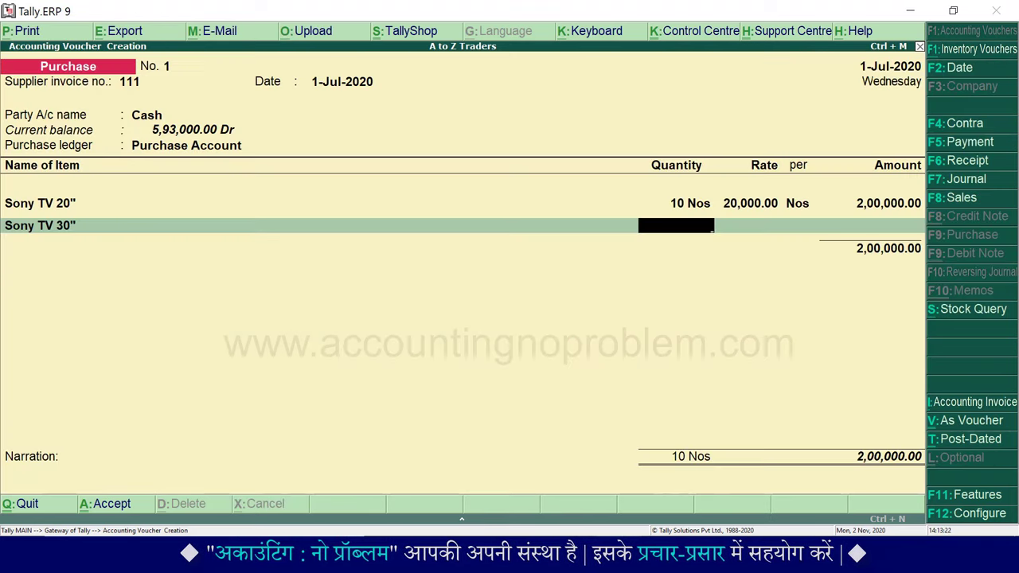
type("10")
key("Return")
type("30,000")
key("Return")
key("Return")
key("Return")
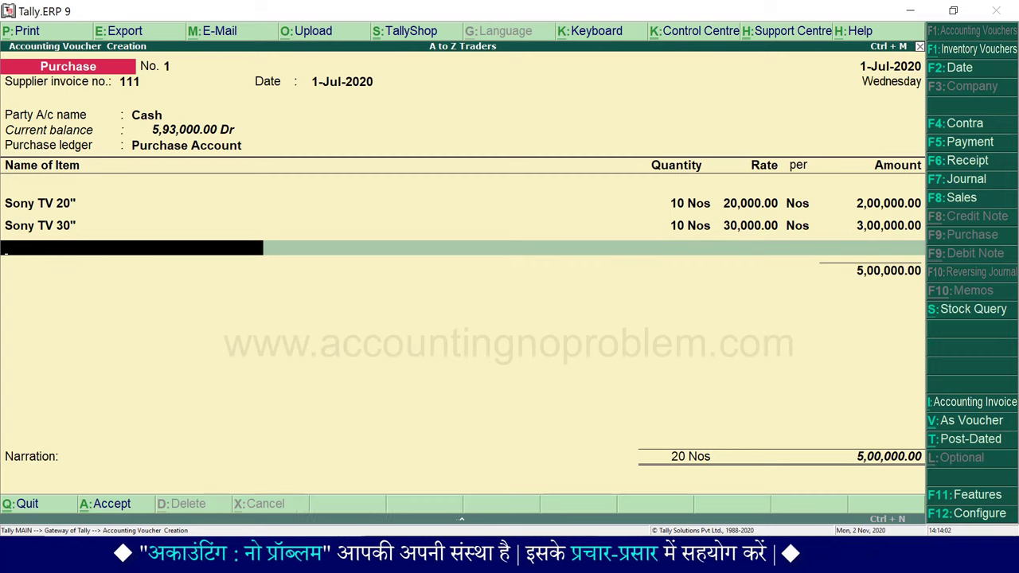
Step: End the item and ledger lists, add the cash-purchase narration, and save voucher No. 1
key("Return")
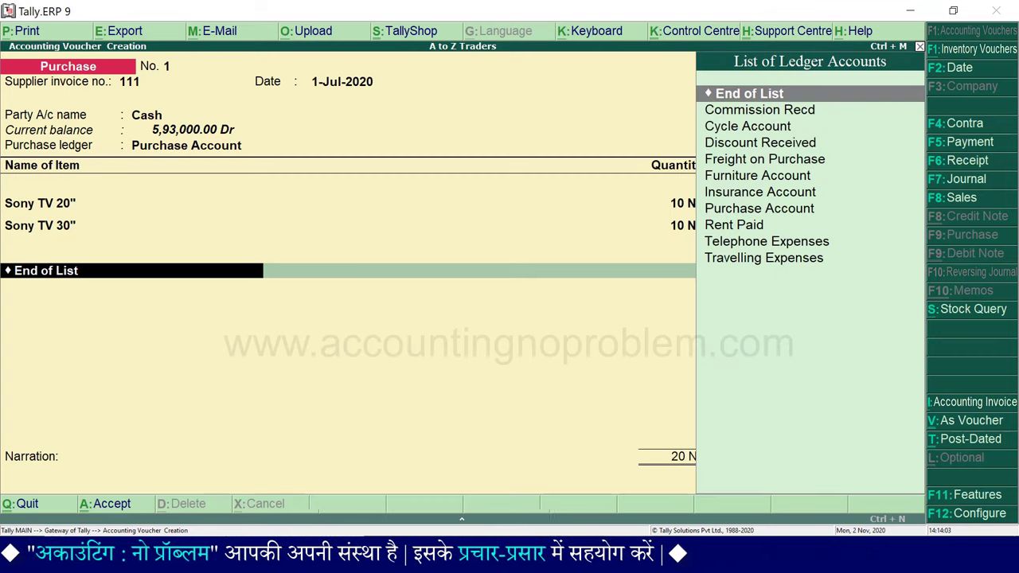
key("Return")
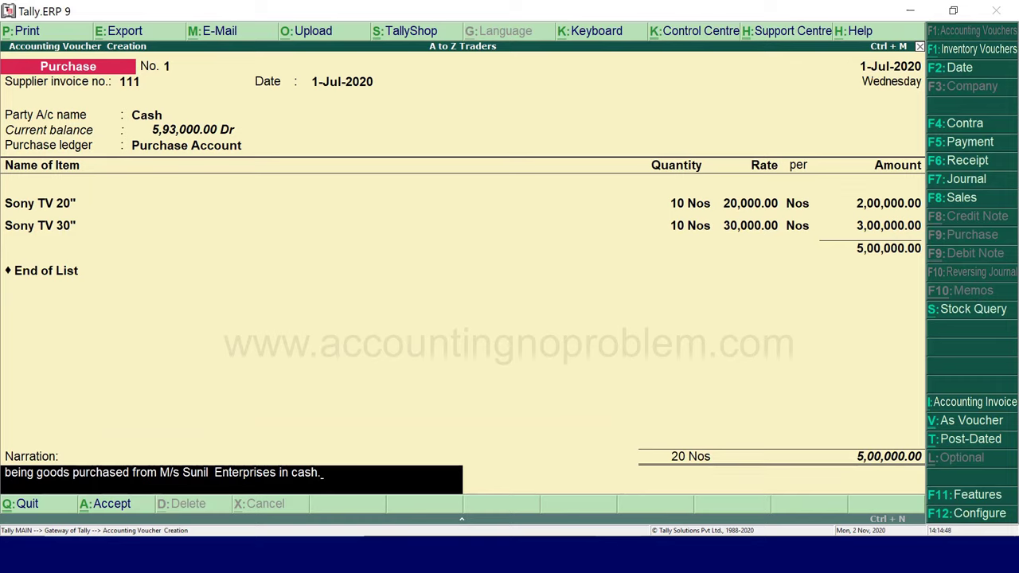
key("Return")
key("Return")
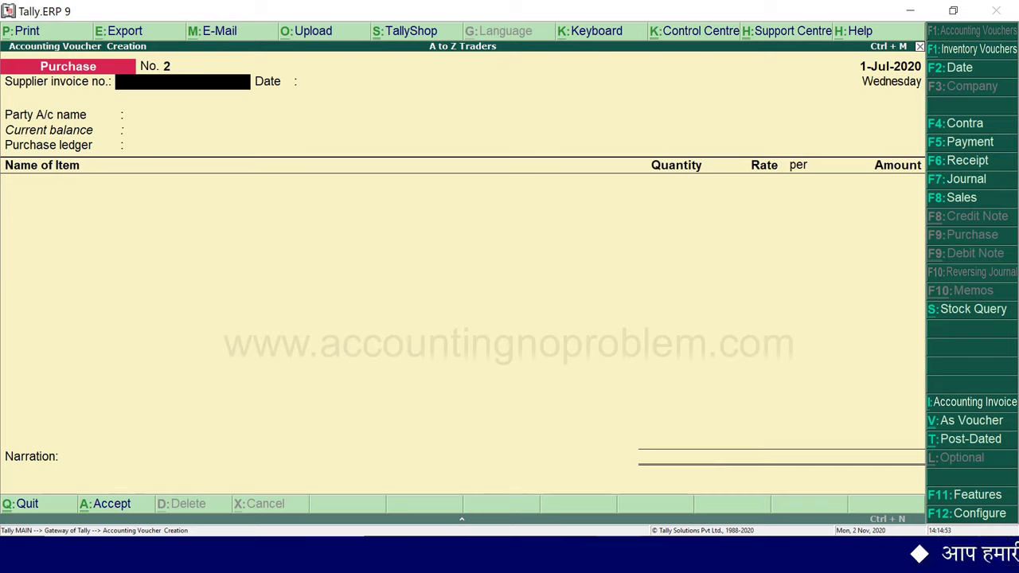
Step: Preview voucher No. 1's invoice for printing, zoomed to full width, and check its totals
key("Page_Up")
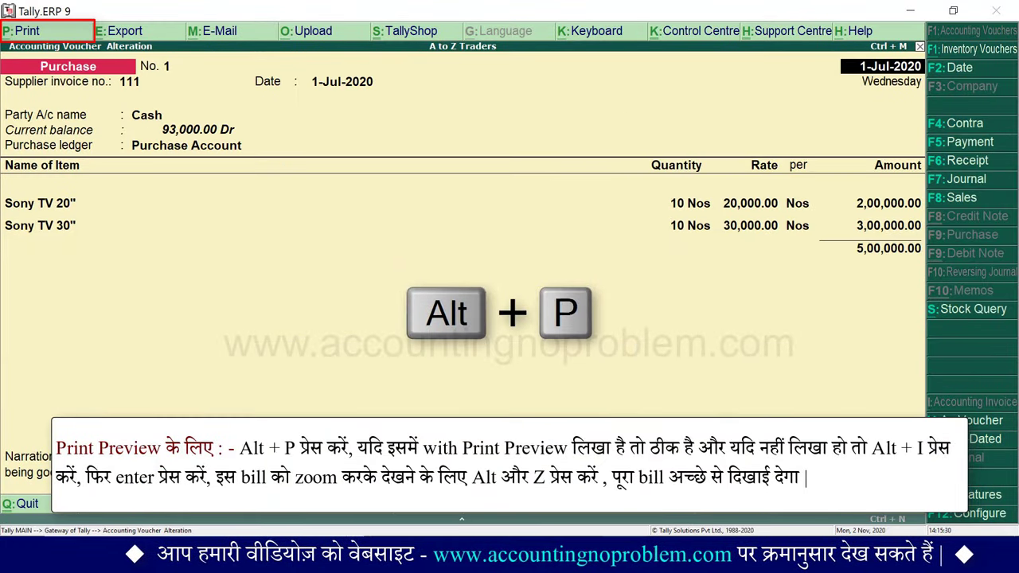
key("alt+p")
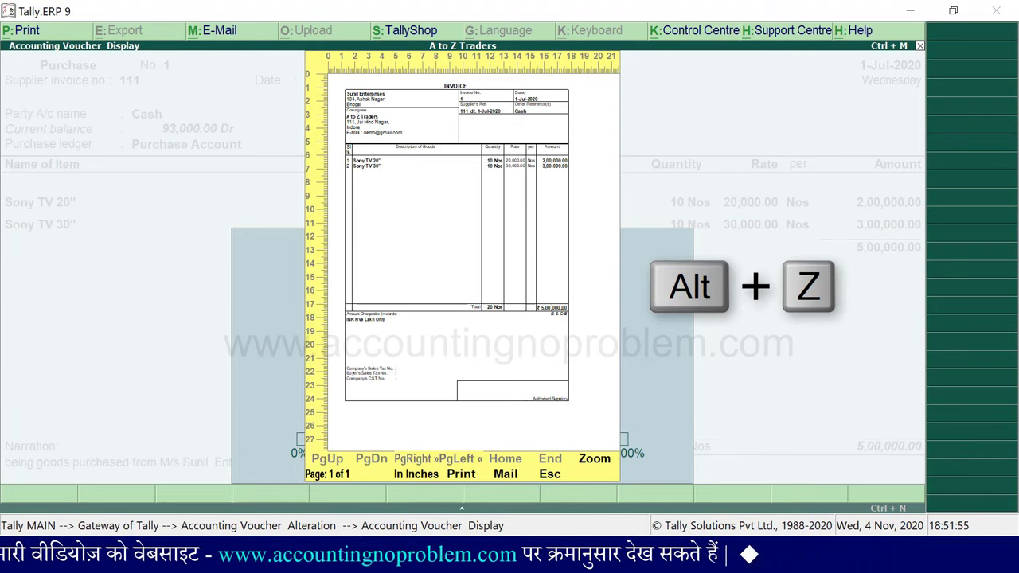
key("alt+z")
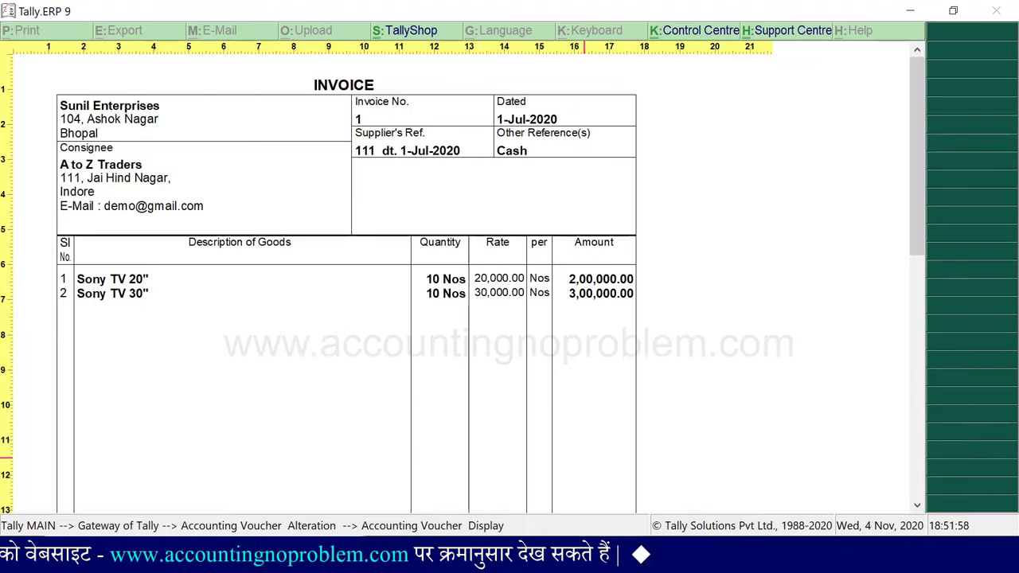
scroll(346, 318, "down", 5)
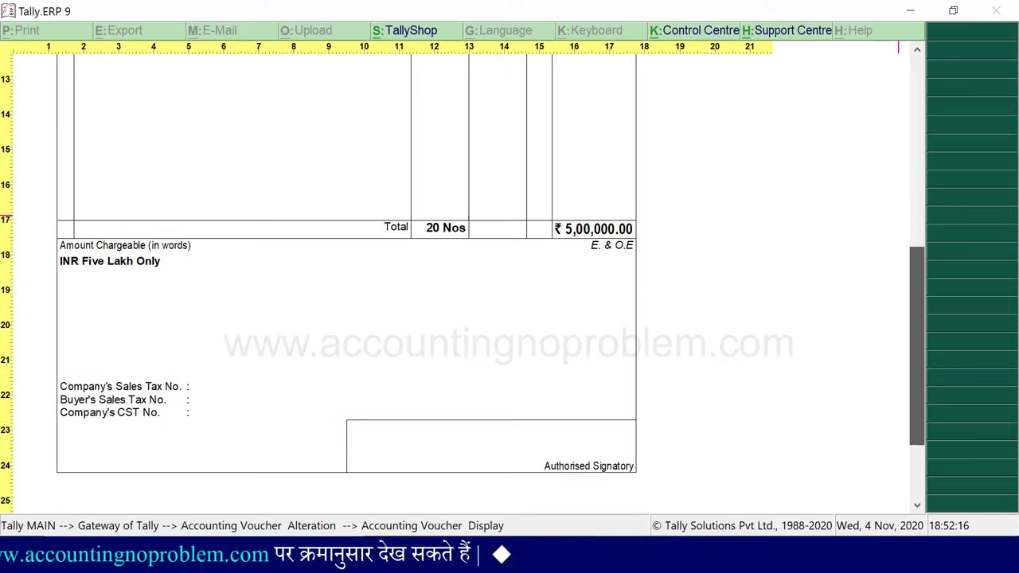
scroll(347, 318, "down", 3)
Step: Exit the enlarged invoice preview
key("Home")
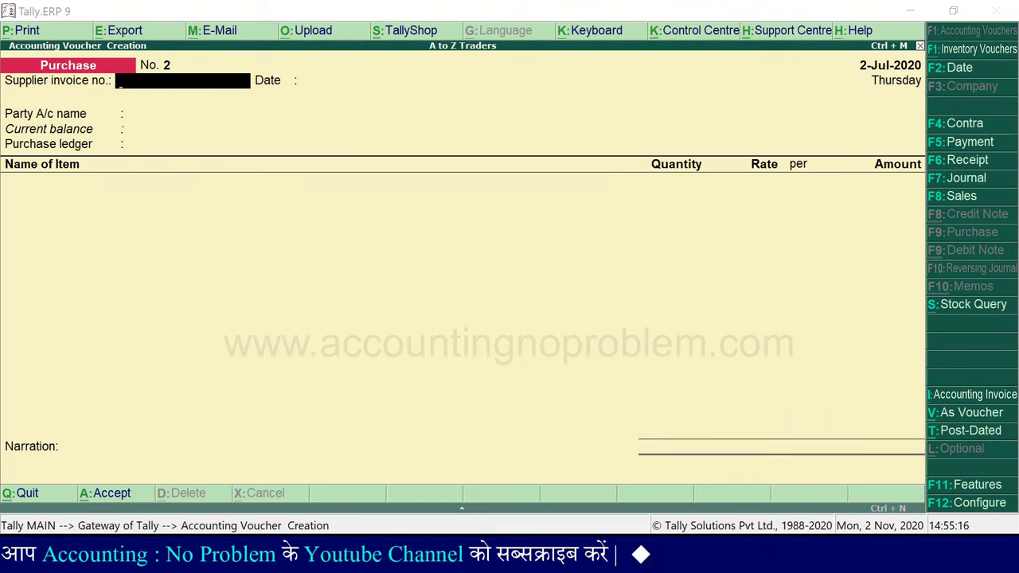
Step: Date voucher No. 2 as 2-Jul-2020 with supplier invoice 310 dated 2-Jul-2020
key("F2")
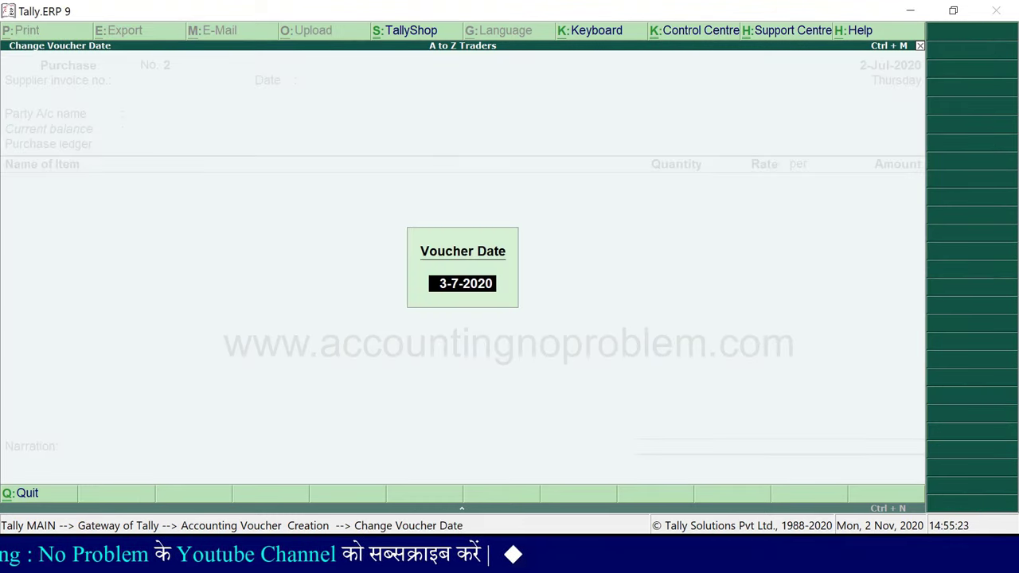
type("2.7")
key("Return")
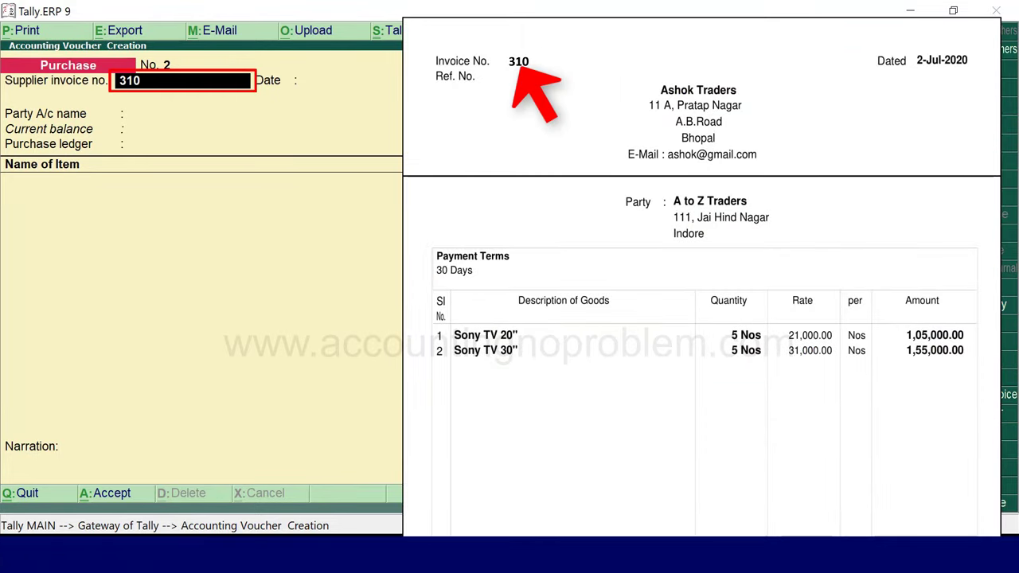
key("Return")
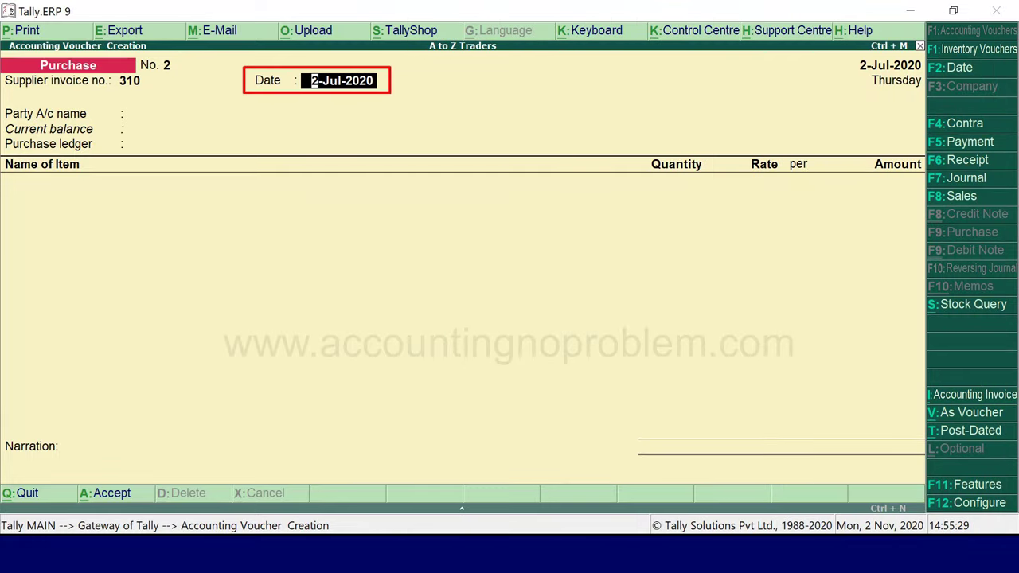
key("Return")
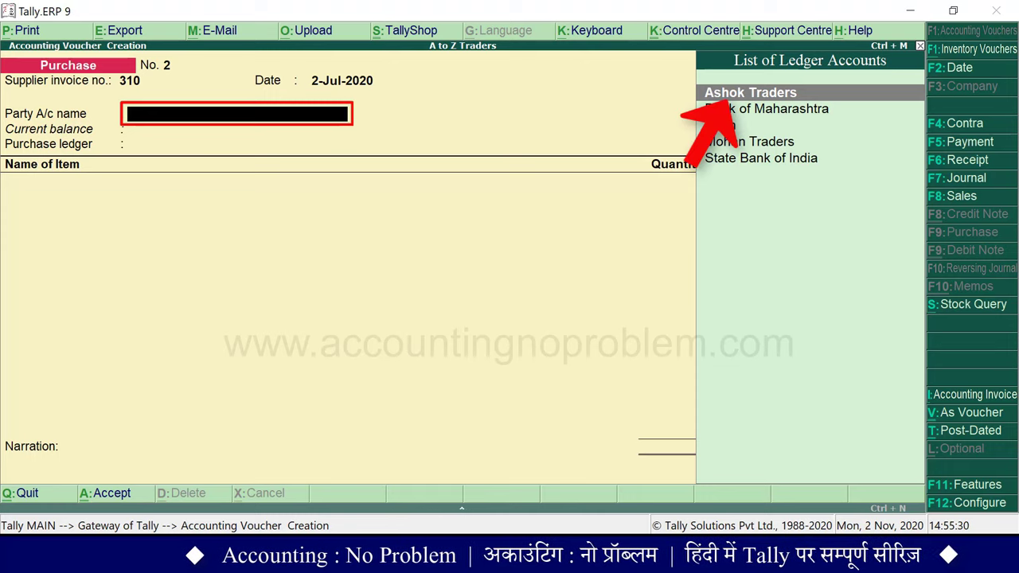
Step: Choose Ashok Traders as the party, leave Party Details, and open its ledger for alteration
key("Return")
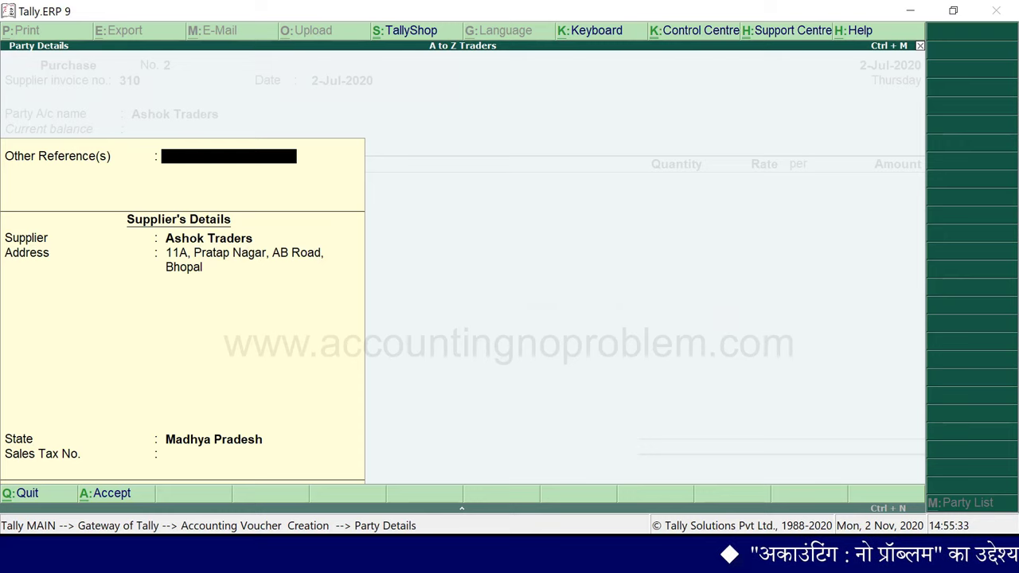
key("BackSpace")
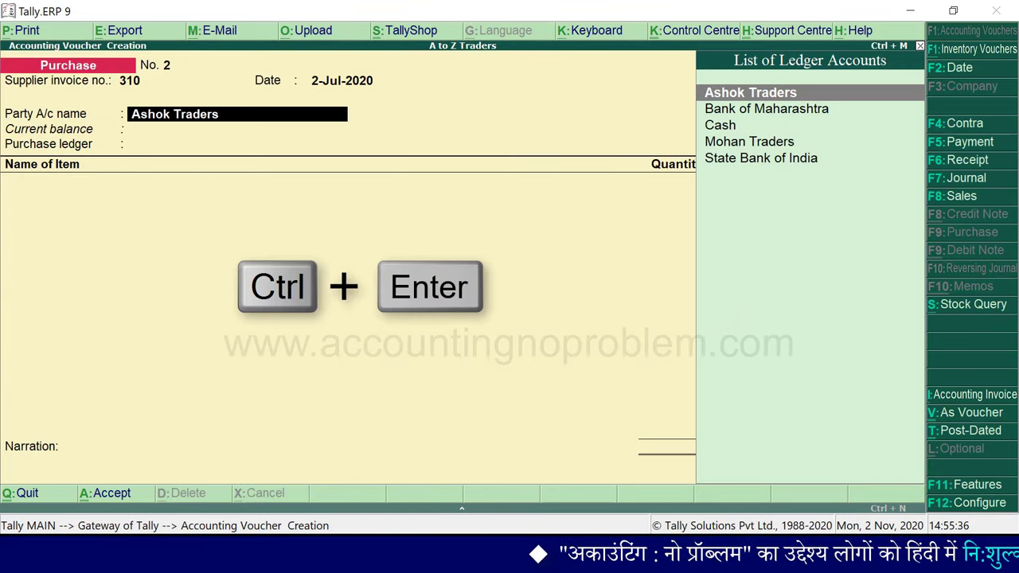
key("ctrl+Return")
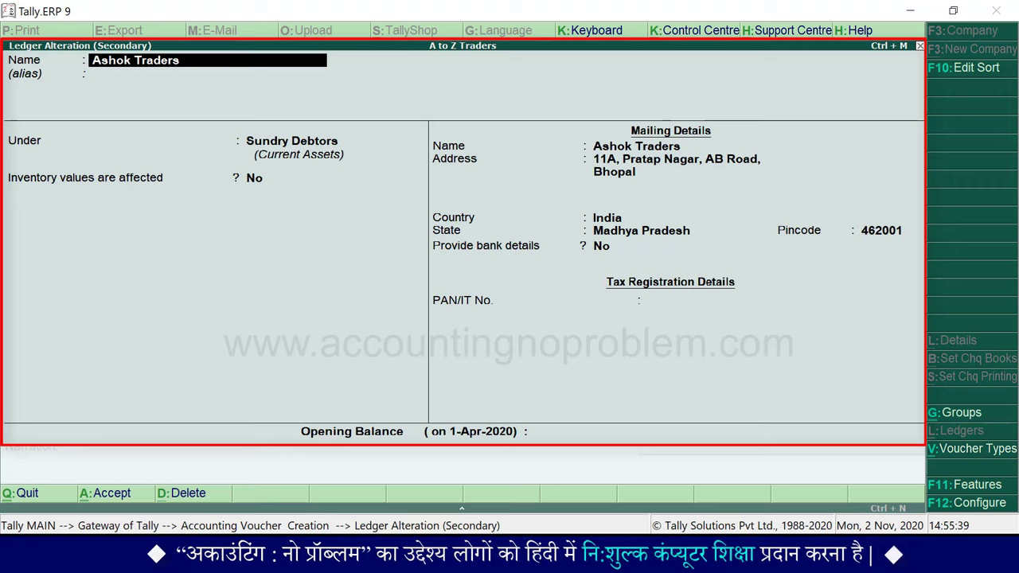
Step: Regroup the Ashok Traders ledger under Sundry Creditors and save the altered ledger
key("Return")
key("Return")
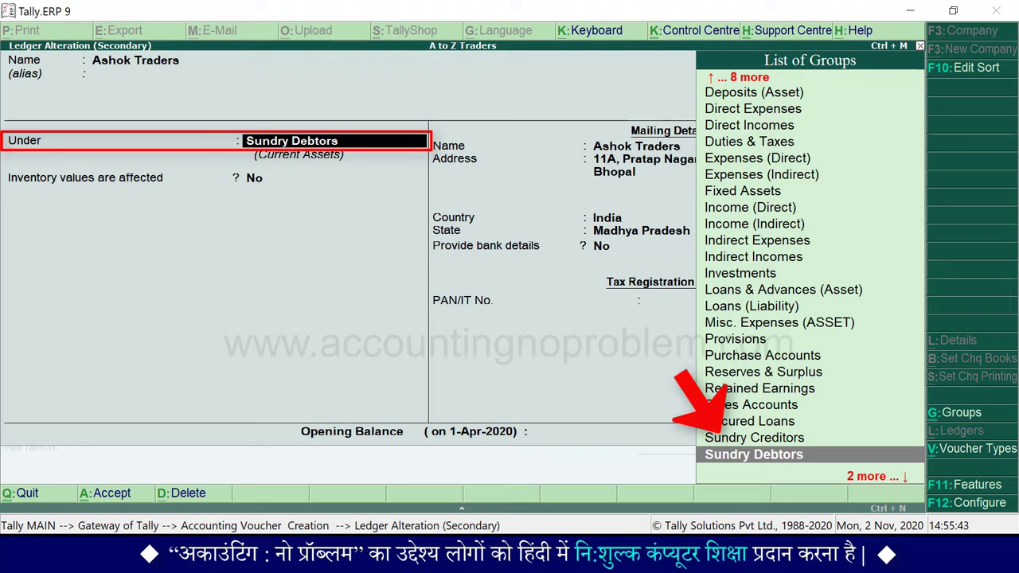
key("Up")
key("Return")
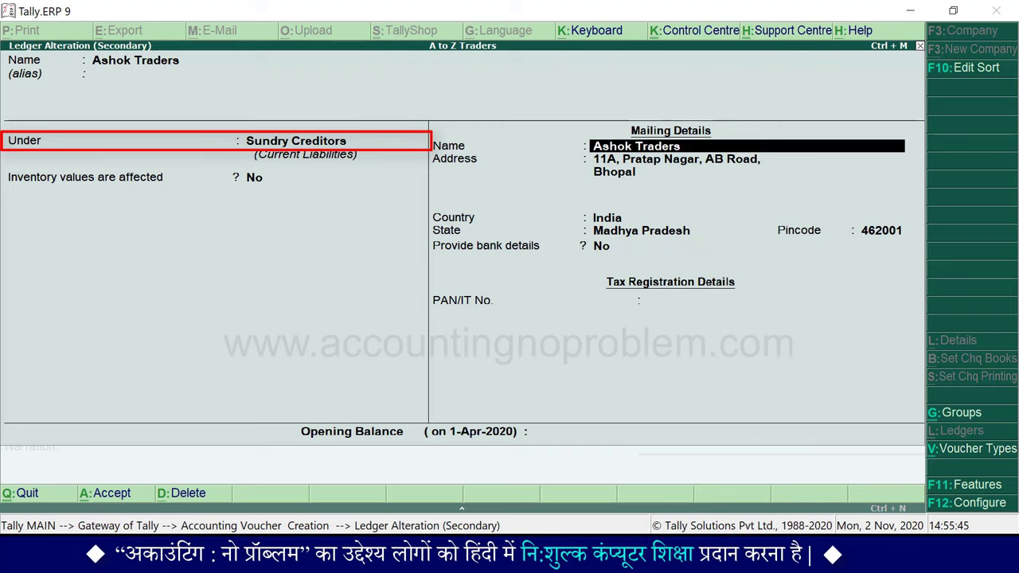
key("ctrl+a")
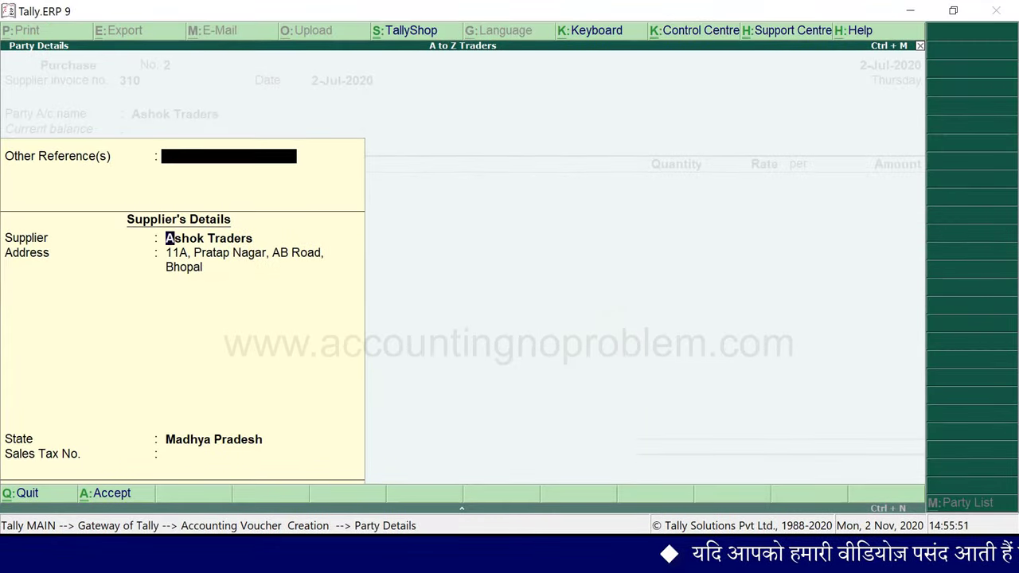
Step: Accept Ashok Traders' party details with its Madhya Pradesh address
key("Return")
key("Return")
key("Return")
key("Return")
key("Return")
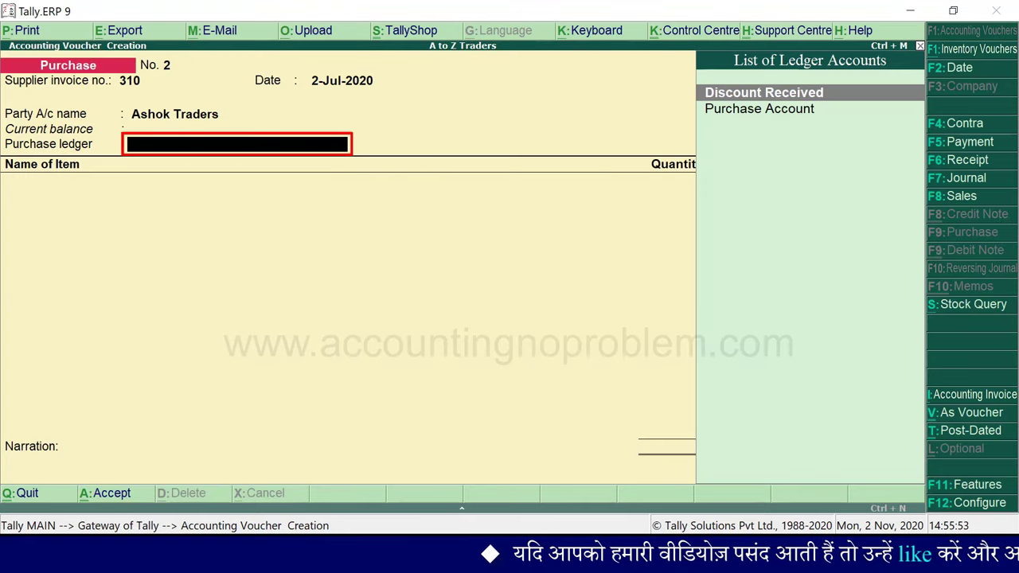
Step: Choose Purchase Account as the purchase ledger and bring up the stock item list
left_click(762, 110)
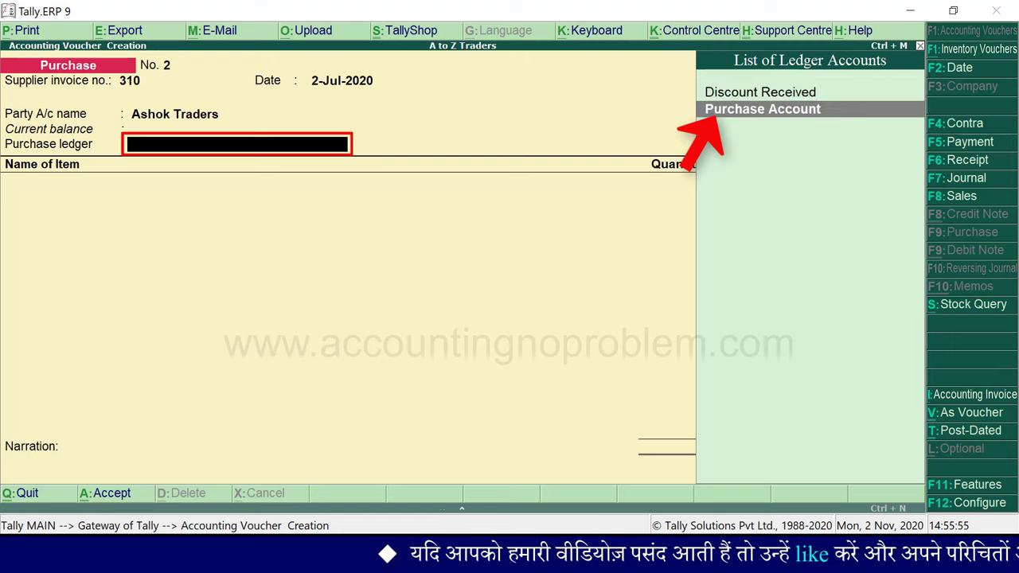
key("Return")
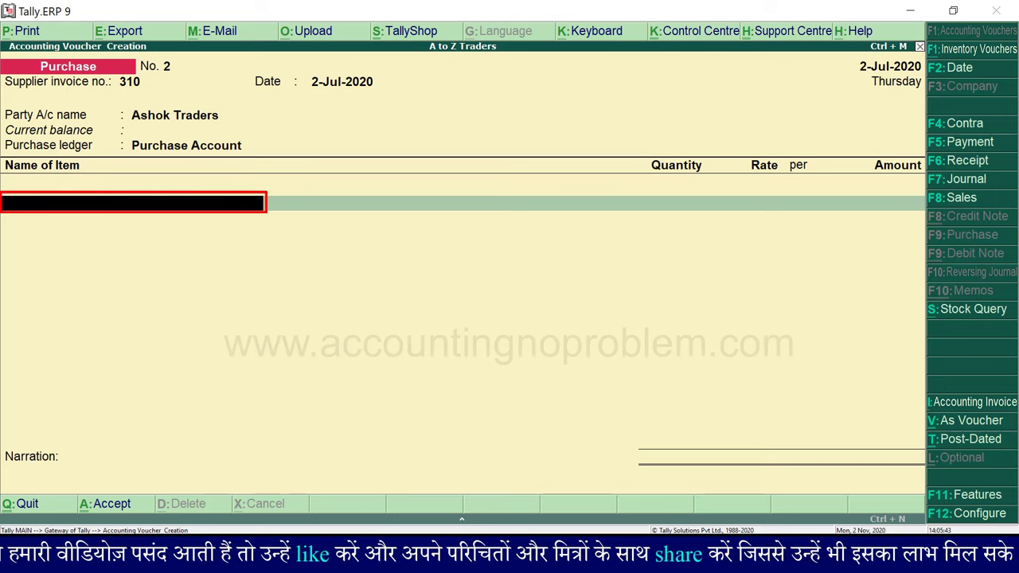
key("space")
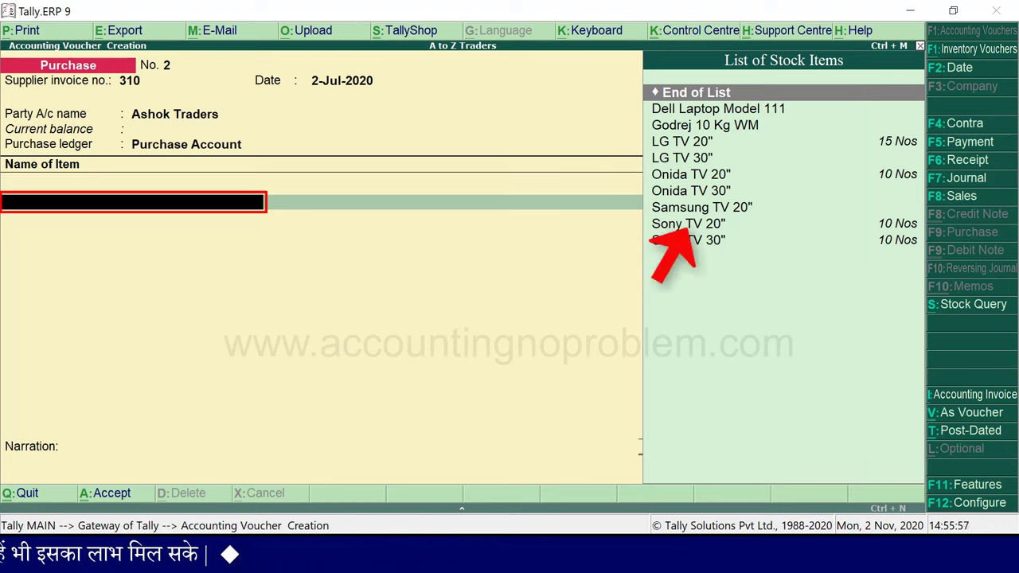
Step: Add Sony TV 20" as the first line: 5 Nos at 21,000.00, amounting to 1,05,000.00
key("Down")
key("Down")
key("Down")
key("Down")
key("Down")
key("Down")
key("Down")
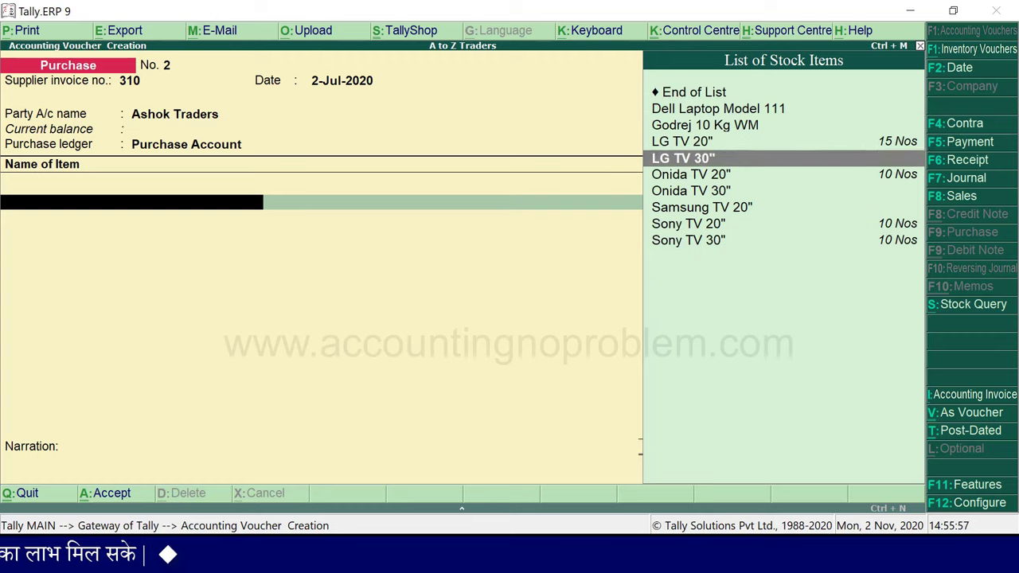
key("Down")
key("Return")
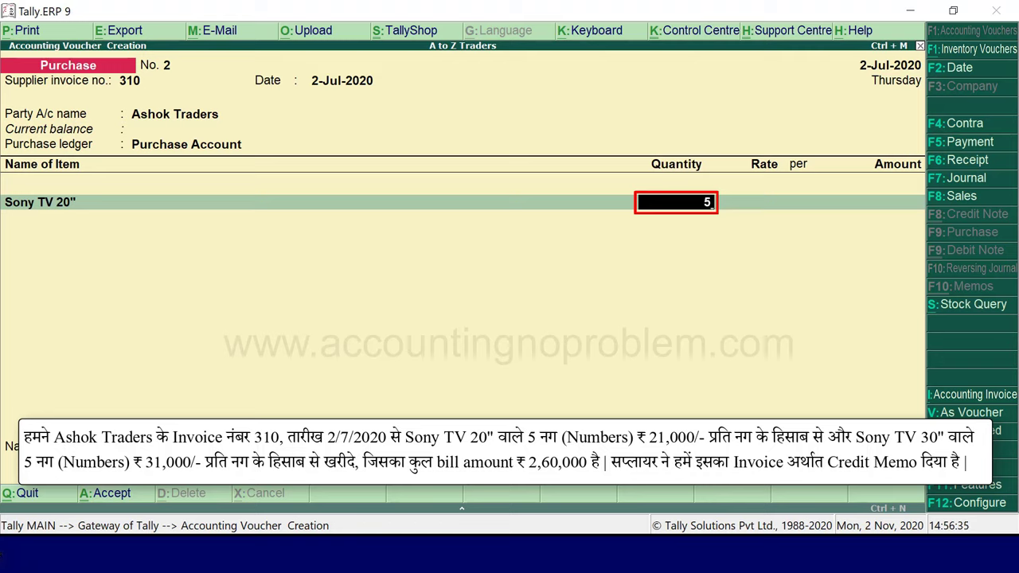
key("Return")
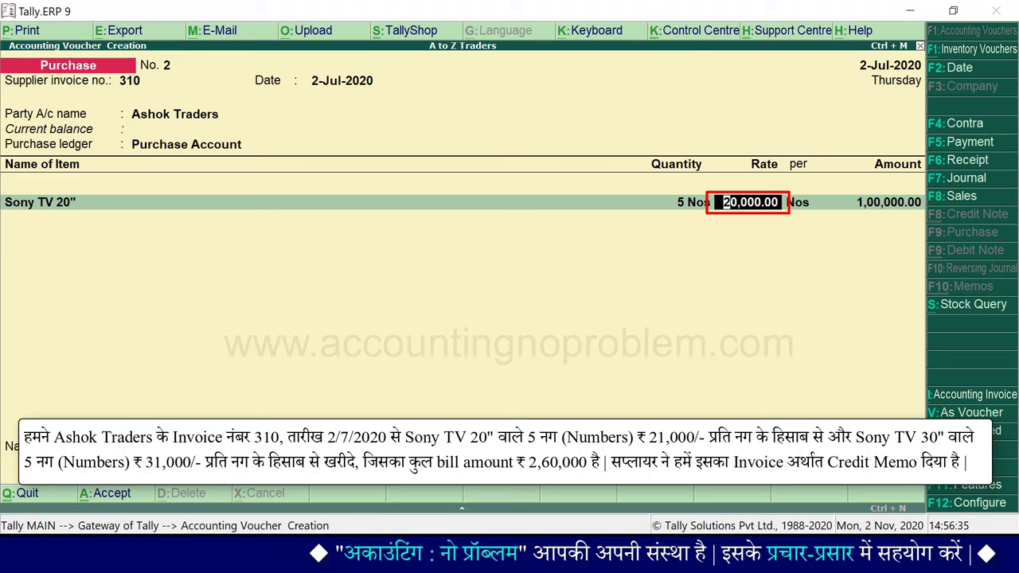
type("21")
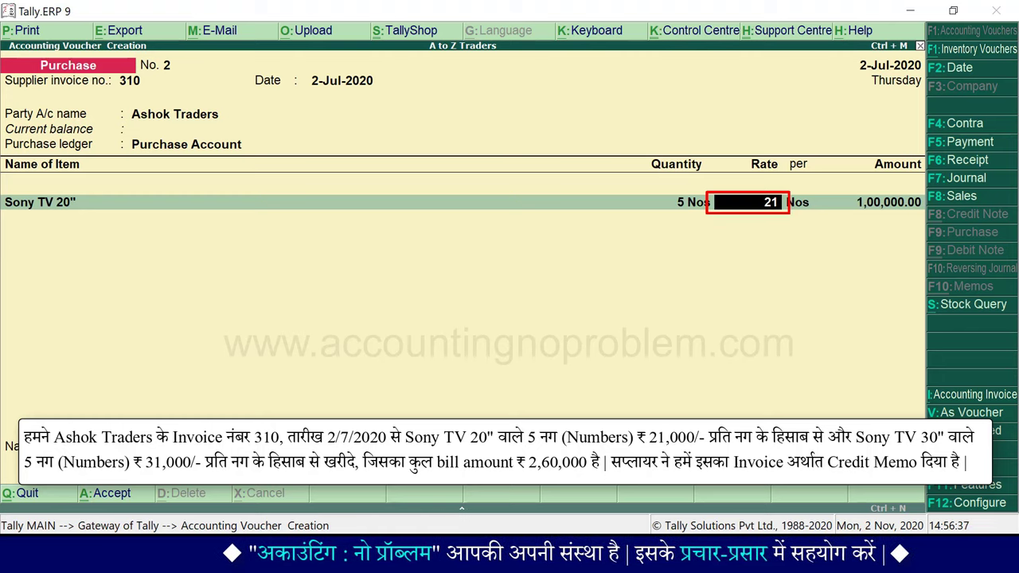
type("00")
key("Return")
key("Return")
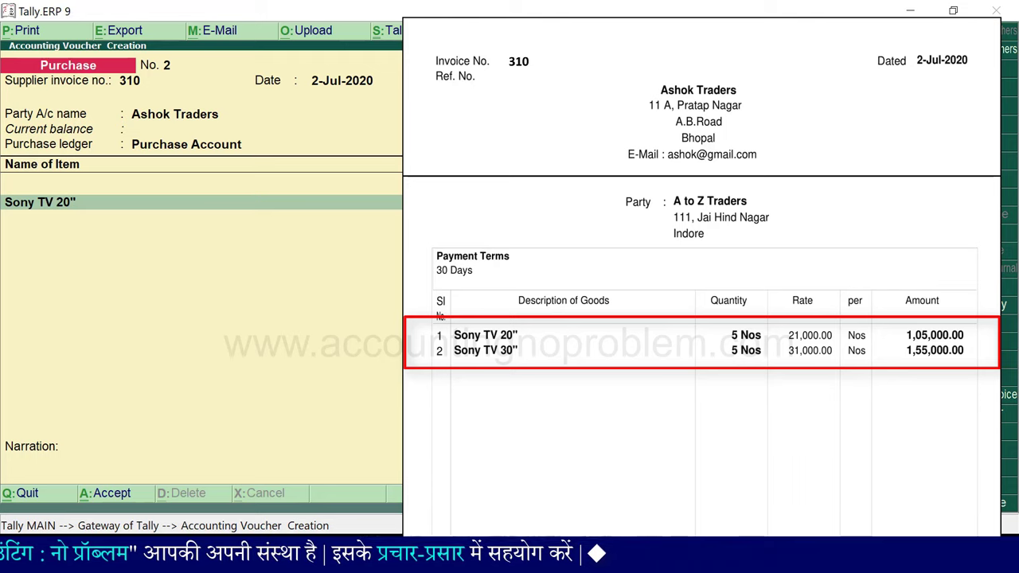
Step: Add Sony TV 30" as the second line: 5 Nos at 31,000
key("Return")
type("S")
key("Down")
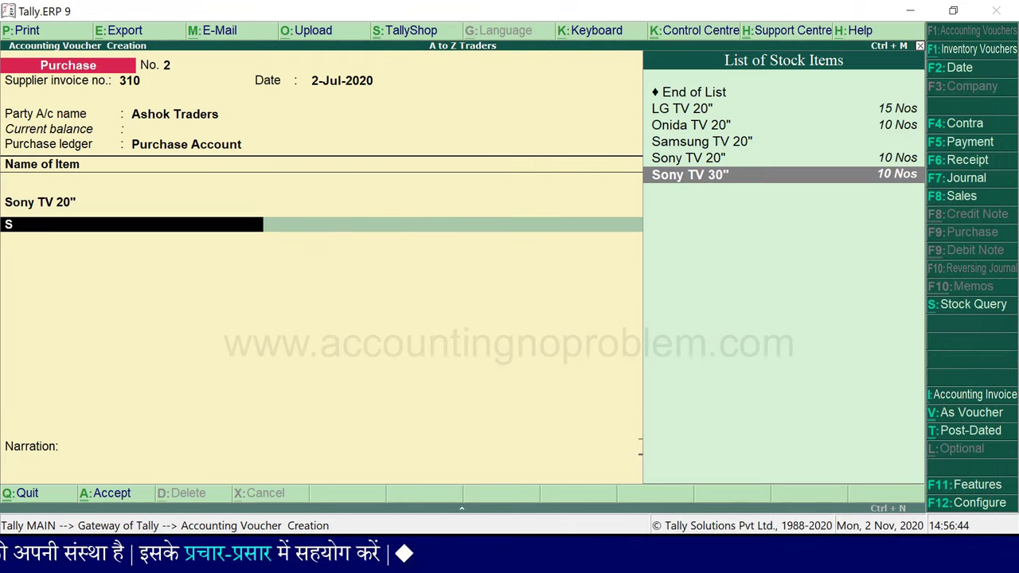
key("Return")
type("5")
key("Return")
type("31000")
key("Return")
key("Return")
key("Return")
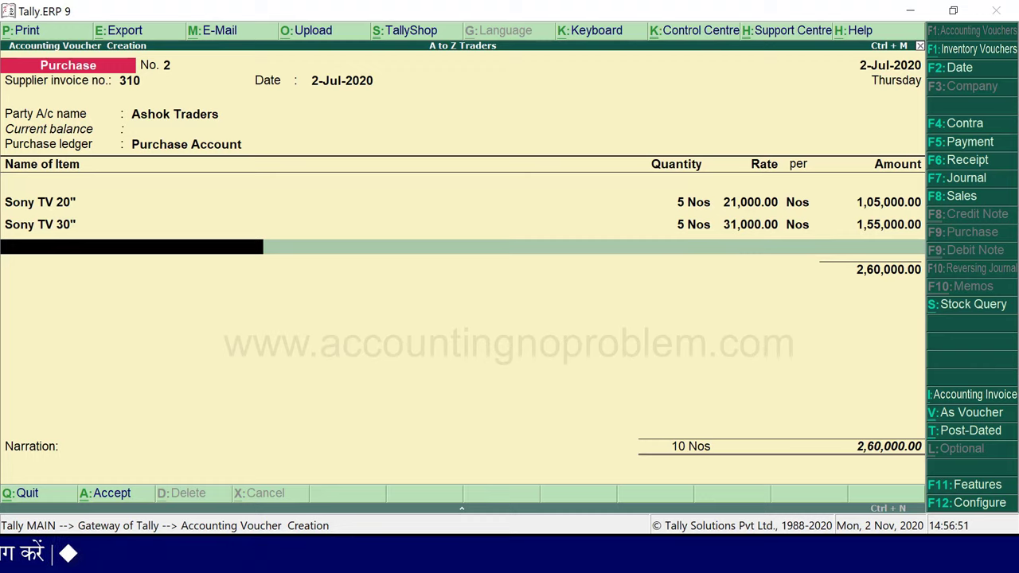
Step: Accept the 2,60,000.00 total, add narration 'being goods purchased from M/s Ashok Traders on credit.', and save
key("Return")
key("Return")
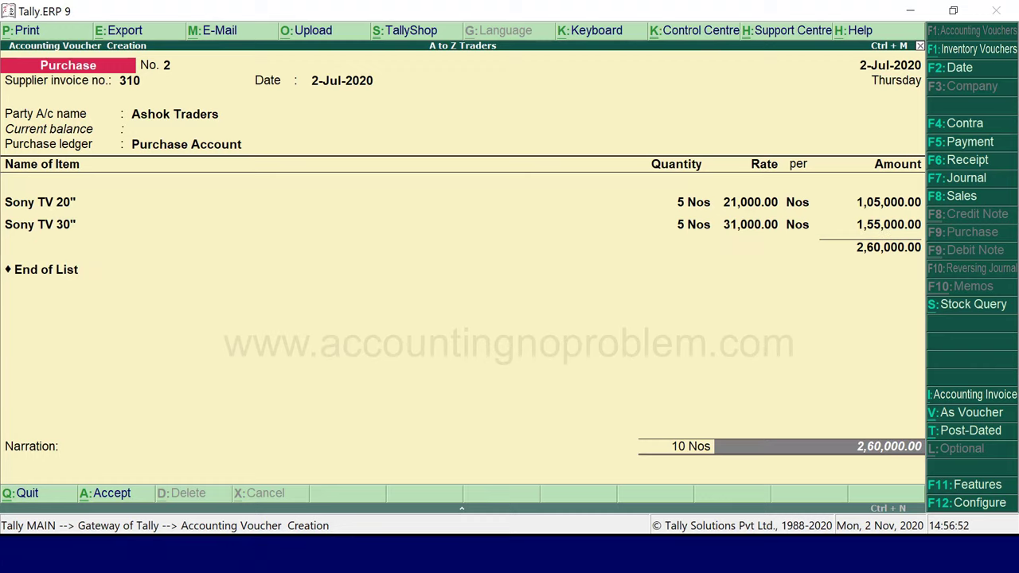
key("Return")
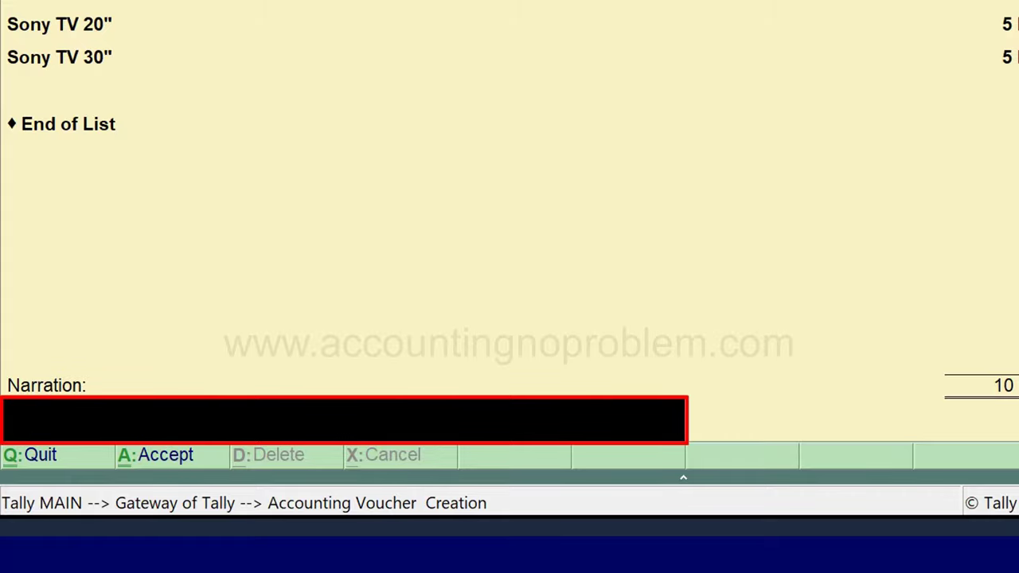
type("being goods purchased from M/s Ashok Traders on credit")
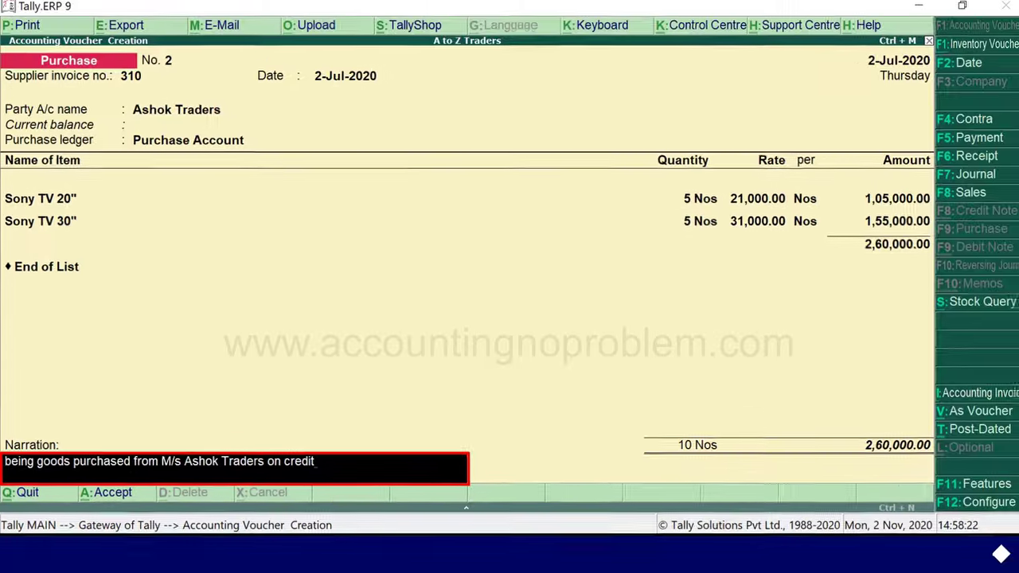
type(".")
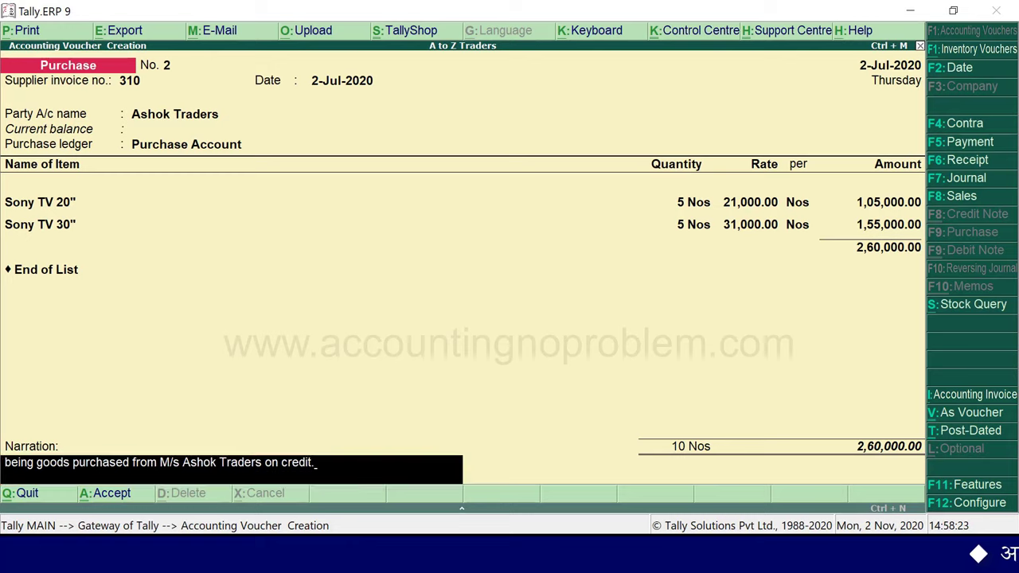
key("ctrl+a")
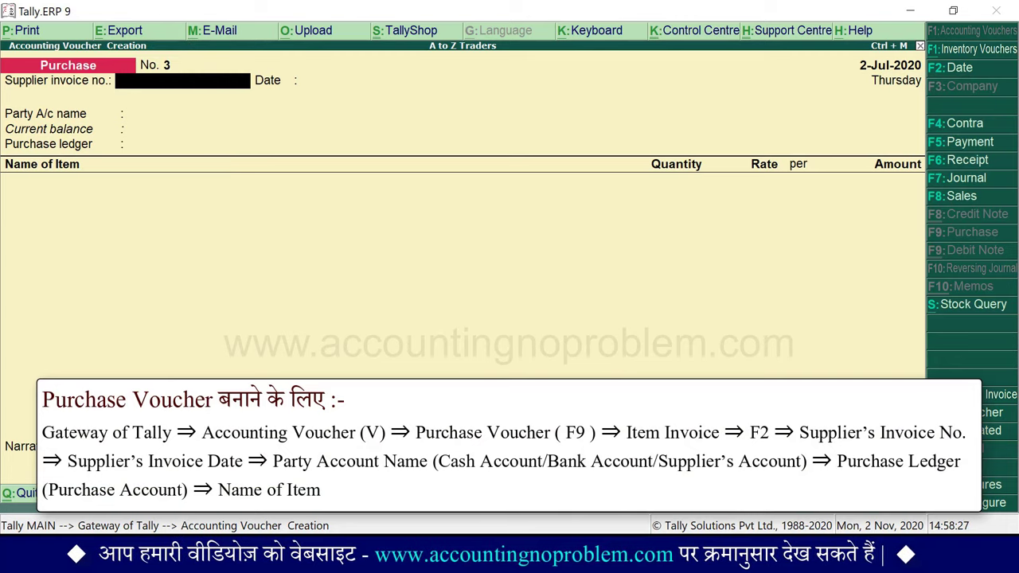
Step: Date the new purchase voucher 31-Jul-2020 with supplier invoice number 410
key("F2")
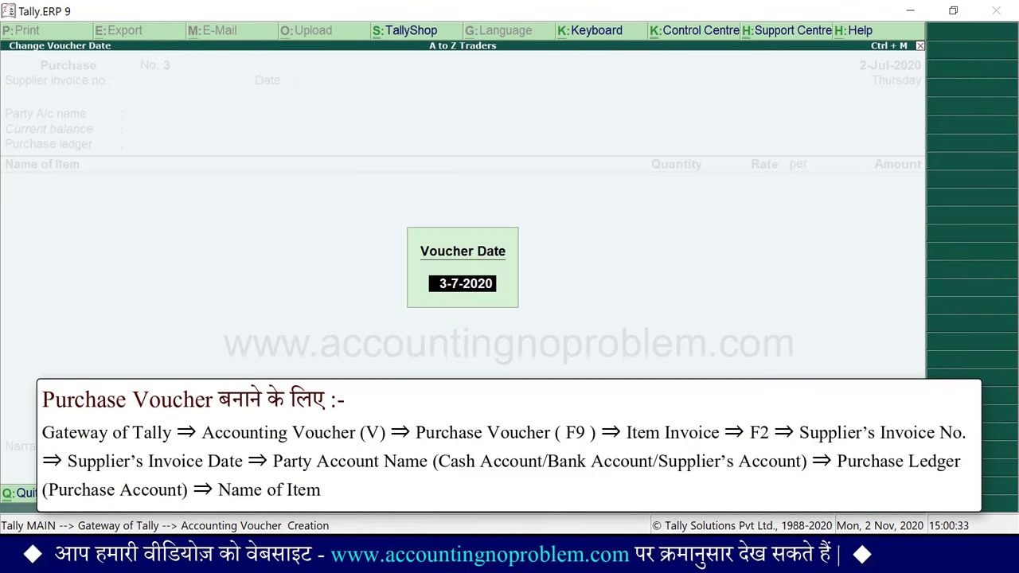
type("31.7")
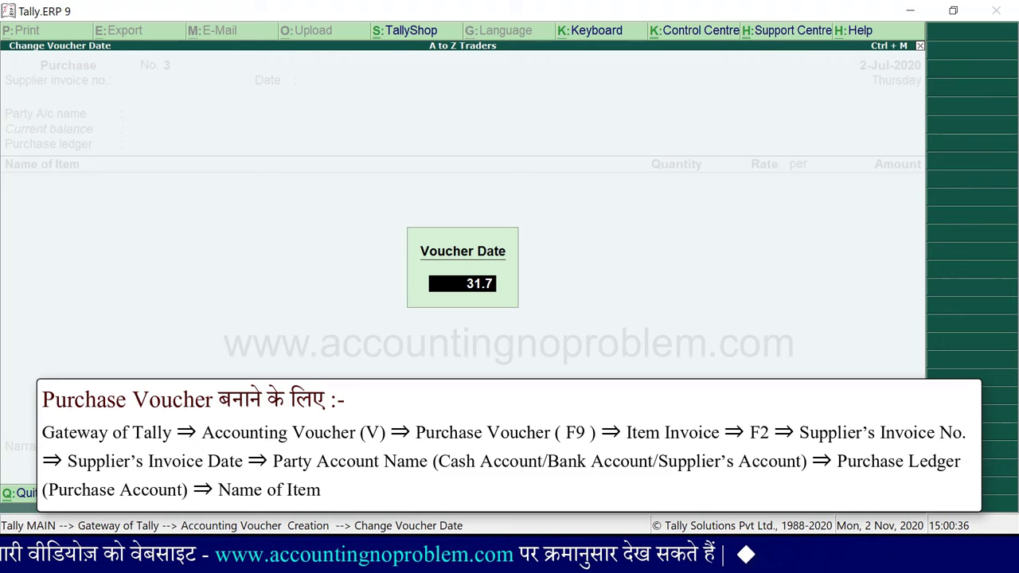
key("Return")
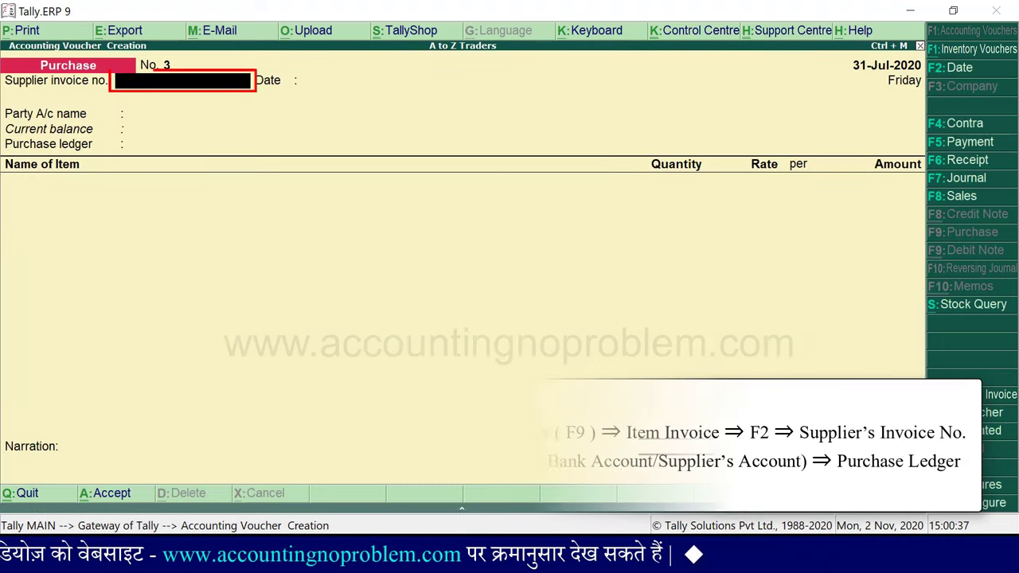
type("410")
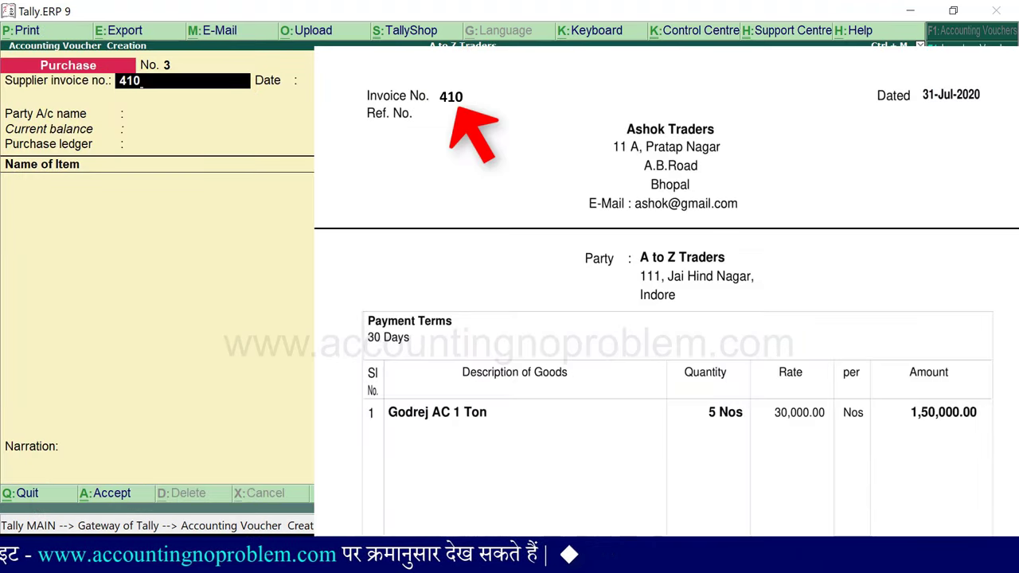
key("Return")
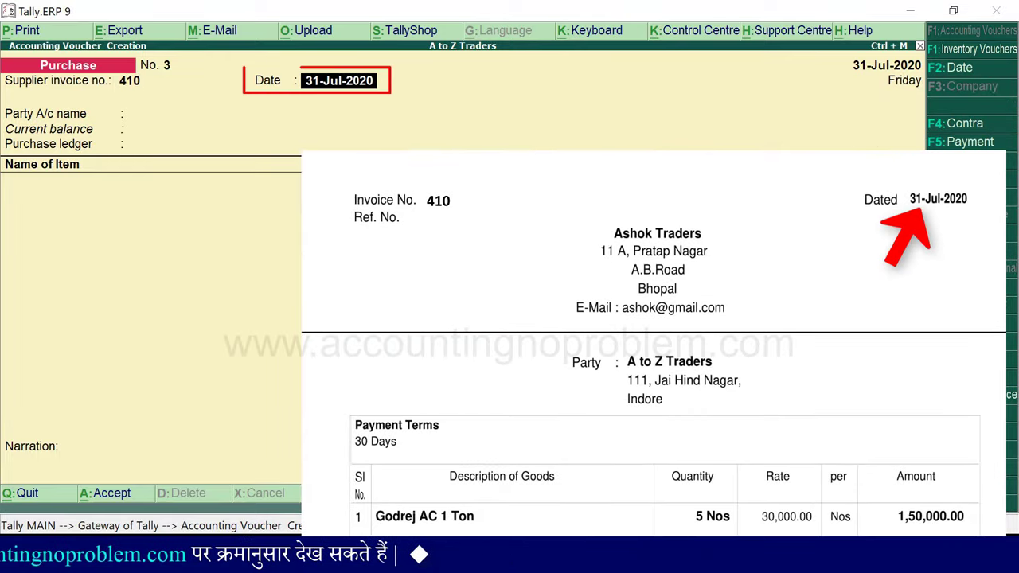
key("Return")
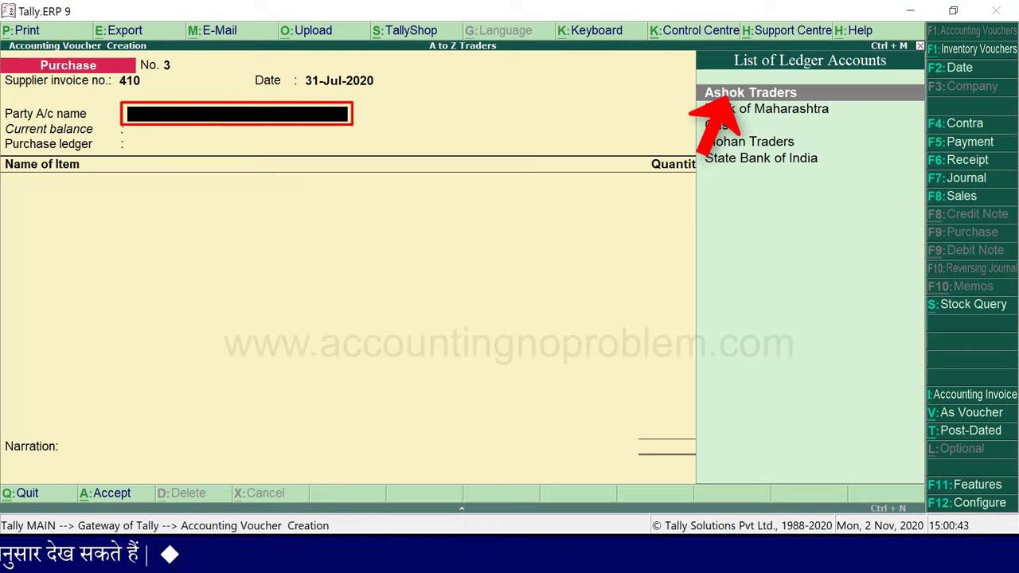
Step: Select Ashok Traders as party and Purchase Account as the purchase ledger
key("Return")
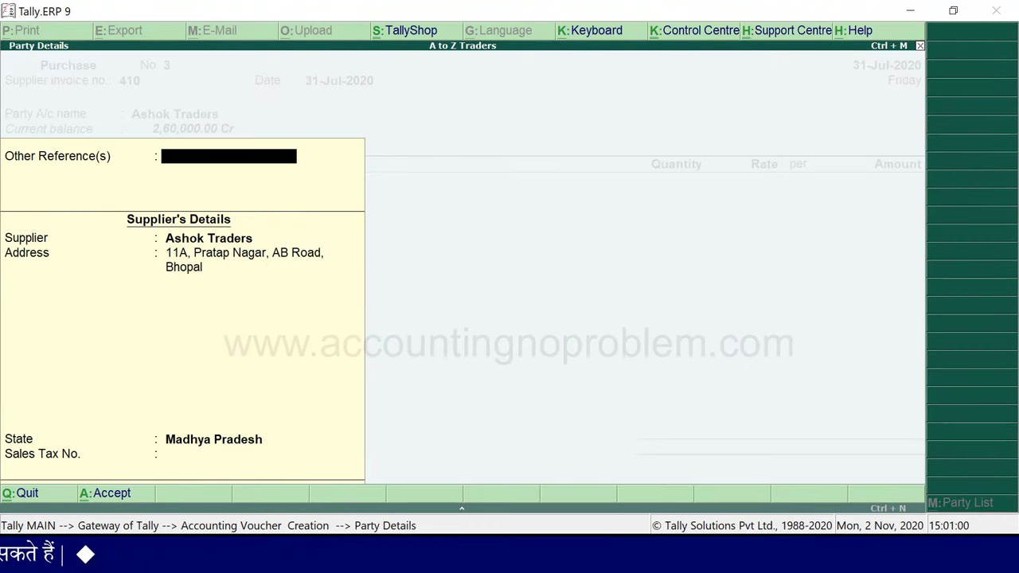
key("Return")
key("Return")
key("Return")
key("Return")
key("Return")
key("Return")
key("Return")
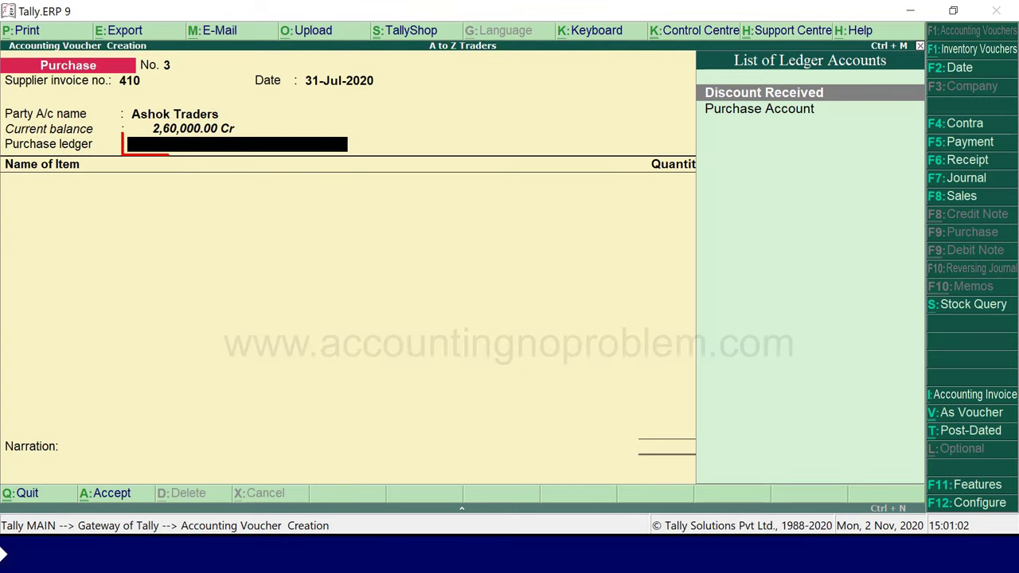
key("Down")
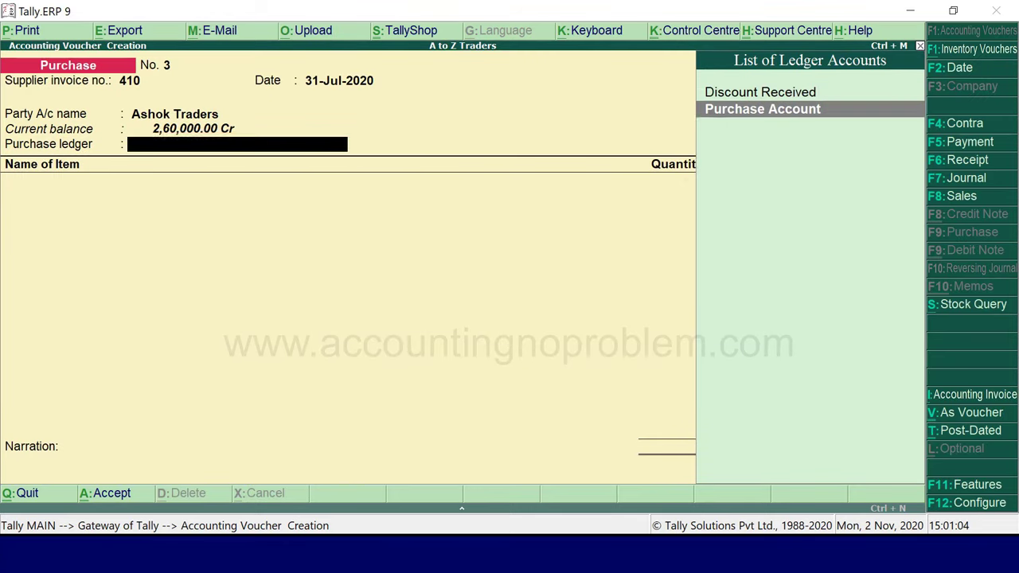
key("Return")
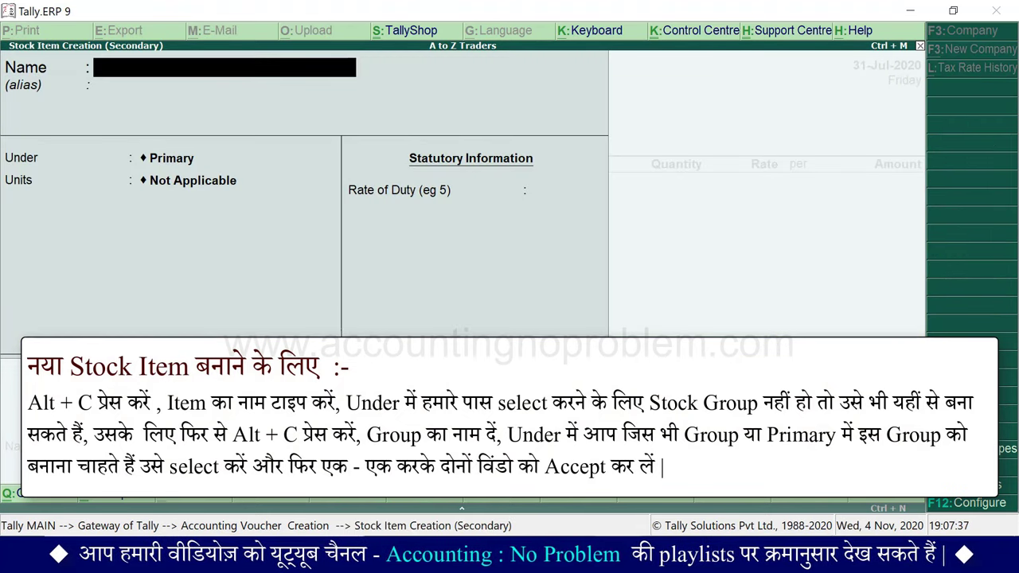
Step: Name the new item Godrej AC 1 Ton and create stock group Godrej AC under Air Conditioner
type("Godrej AC 1 Ton")
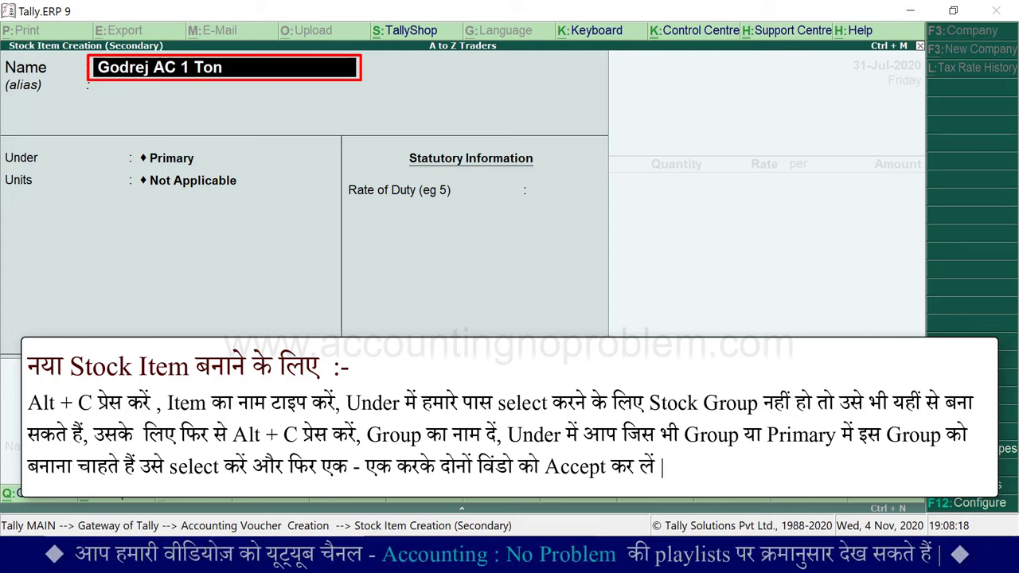
key("Return")
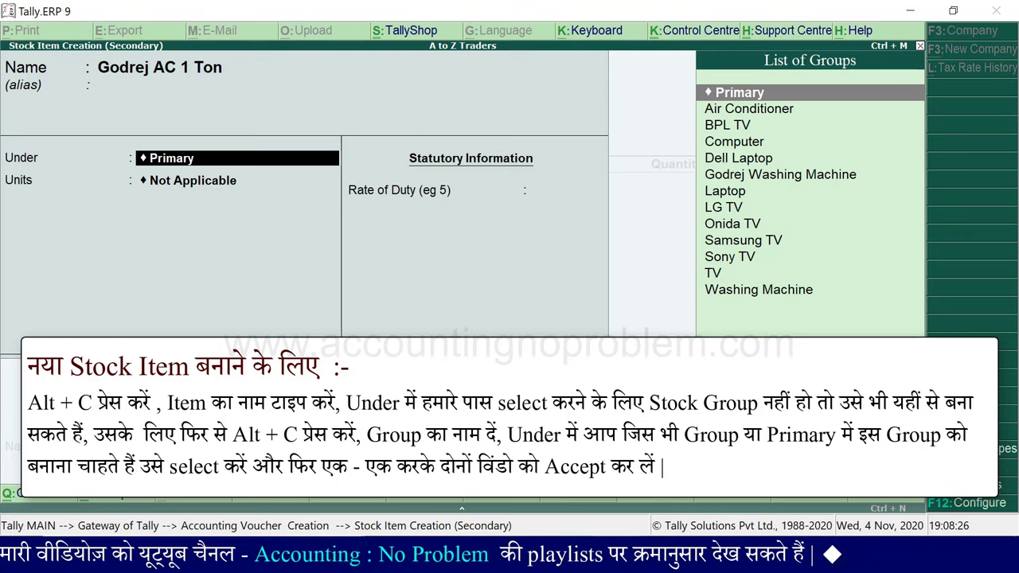
key("alt+c")
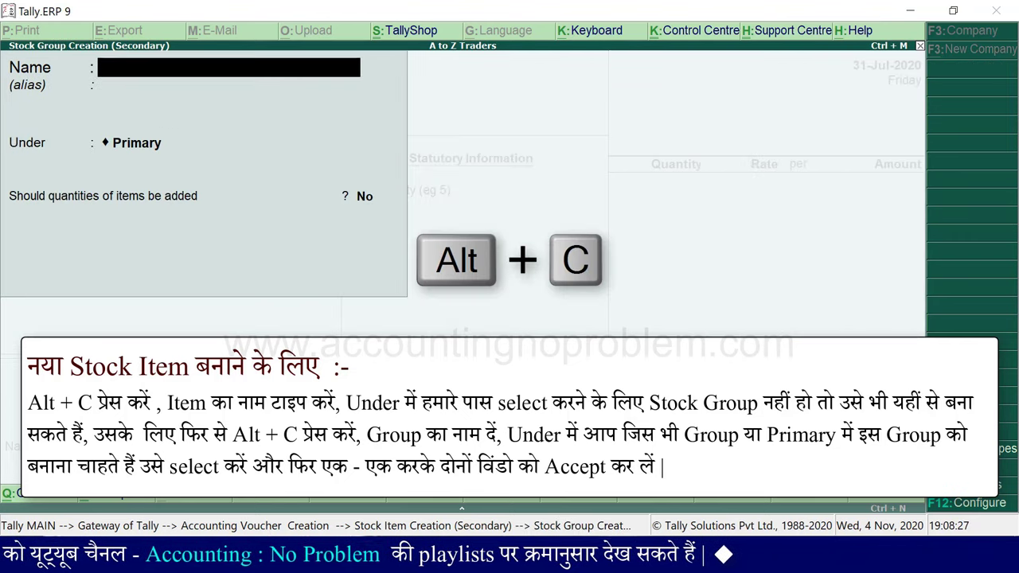
type("Godrej AC")
key("Return")
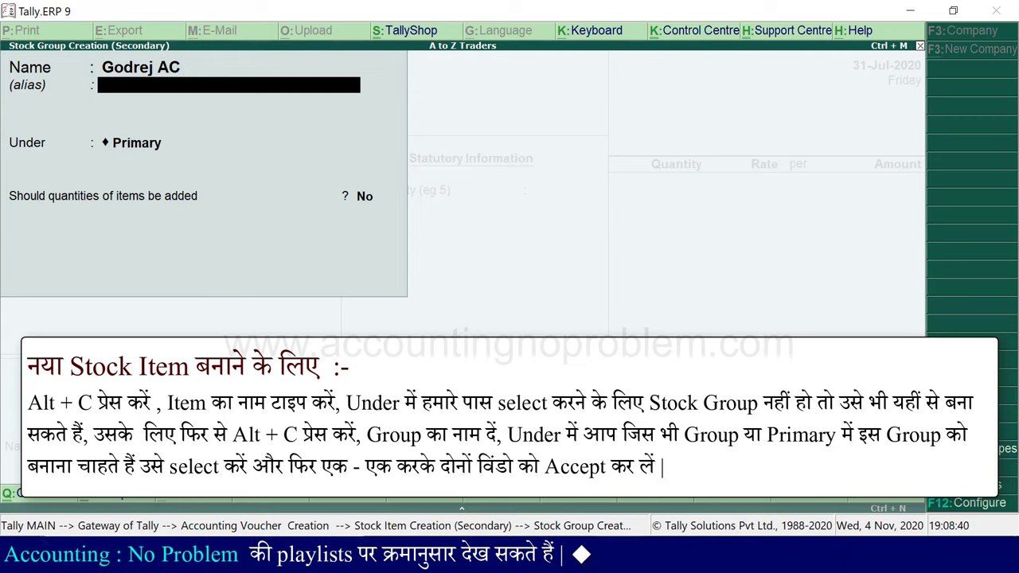
key("Return")
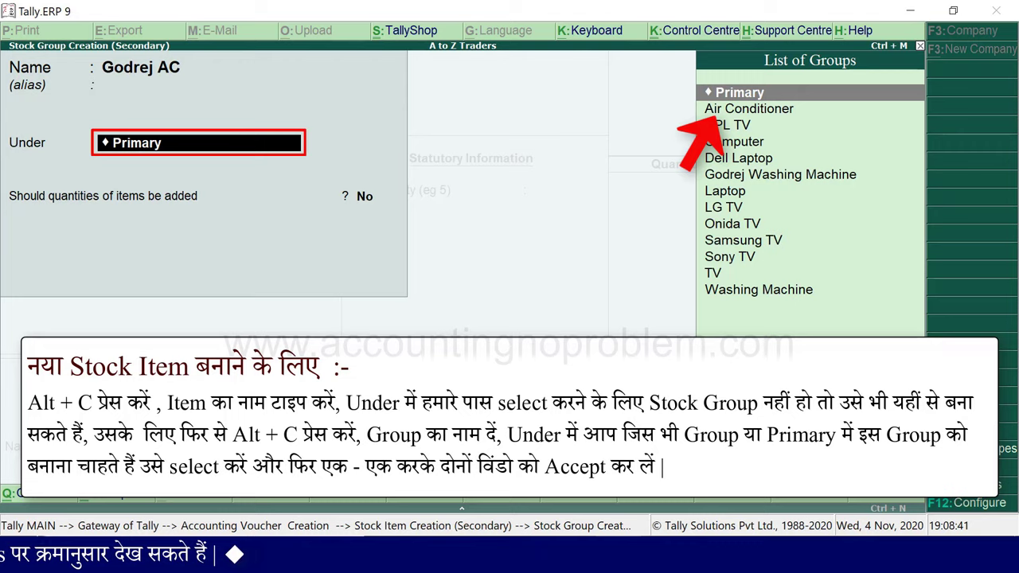
key("Down")
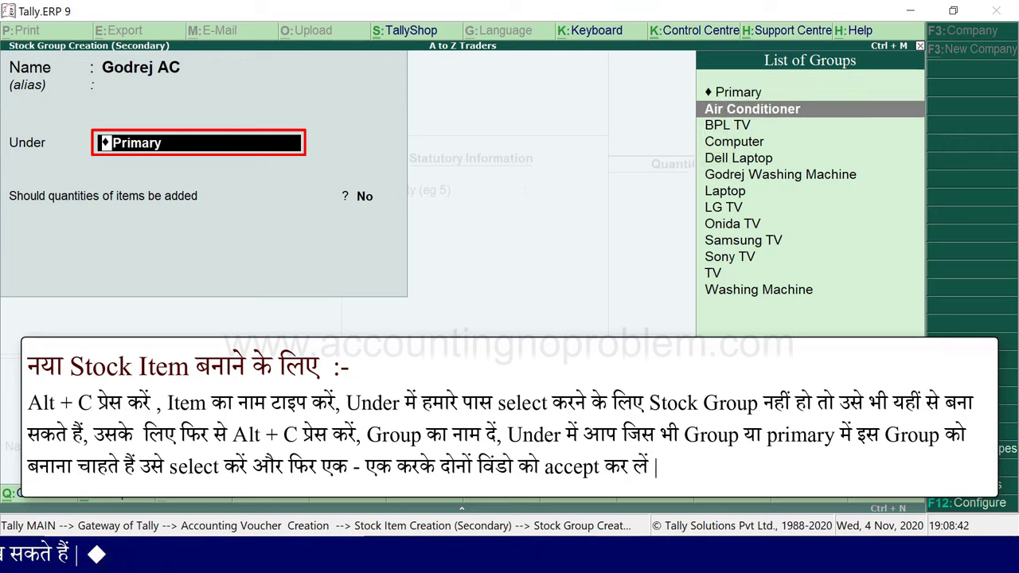
key("Return")
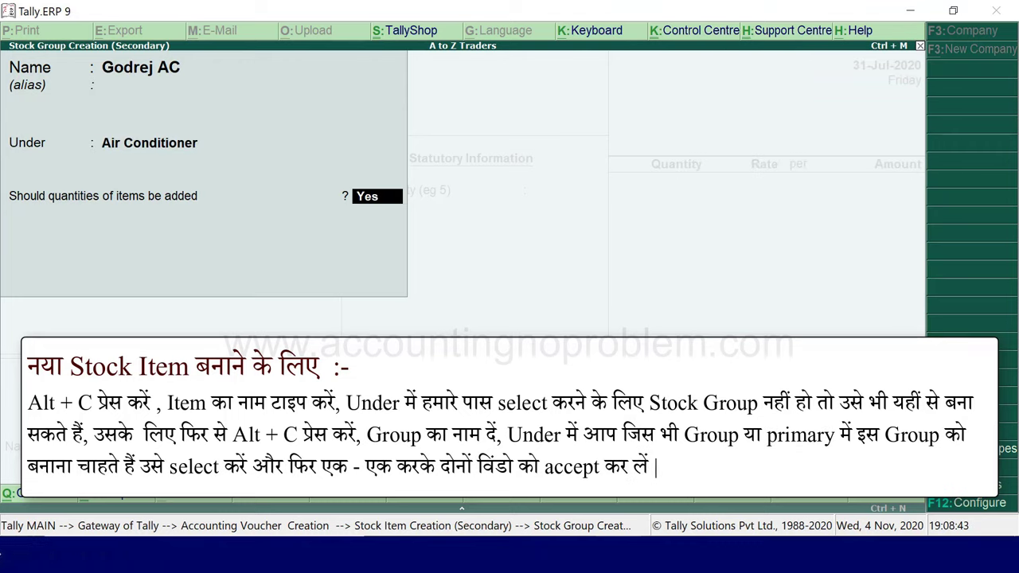
key("Return")
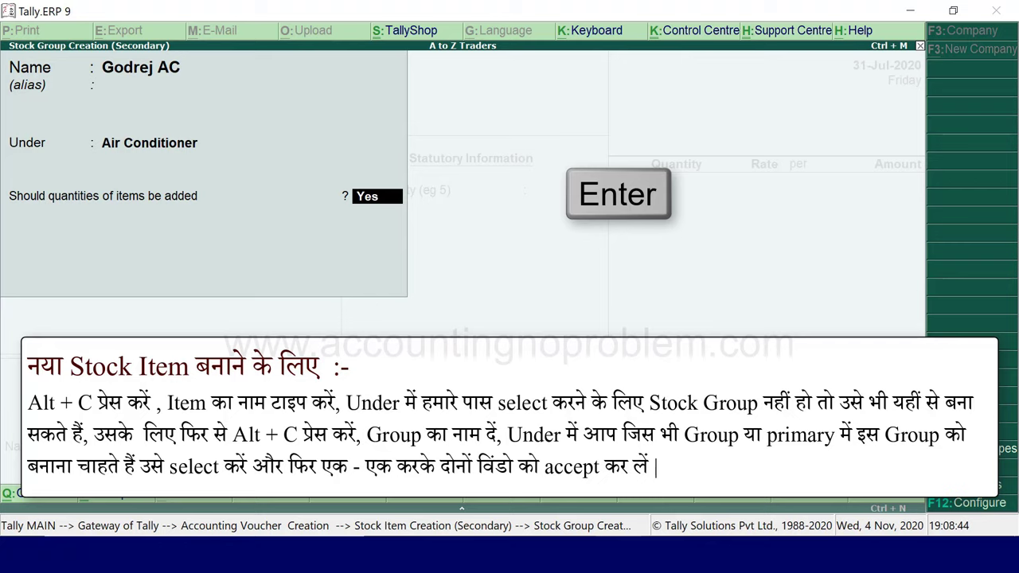
key("Return")
Step: Set the item's unit to Nos and save the Godrej AC 1 Ton stock item
key("Down")
key("Return")
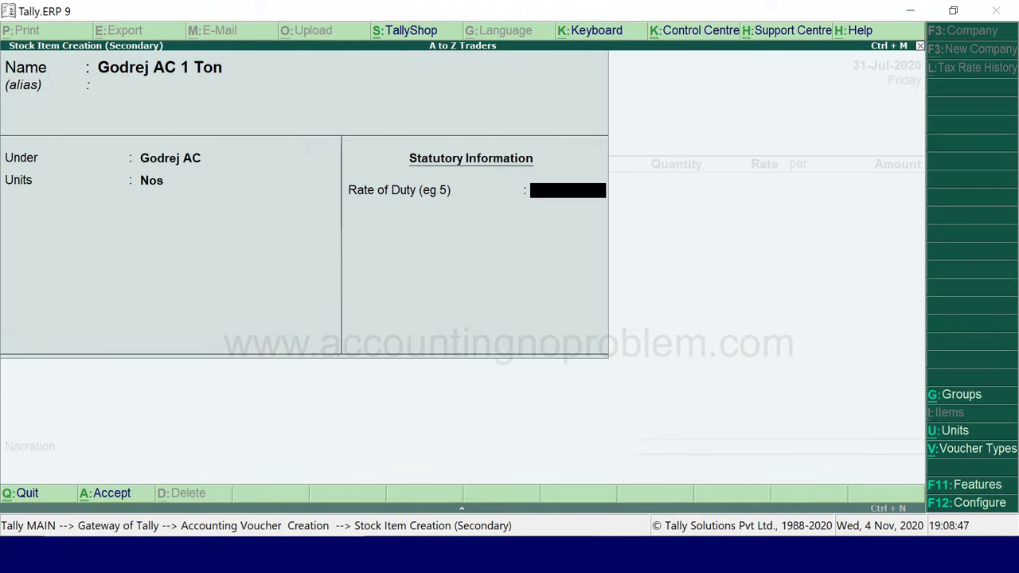
key("Return")
key("Return")
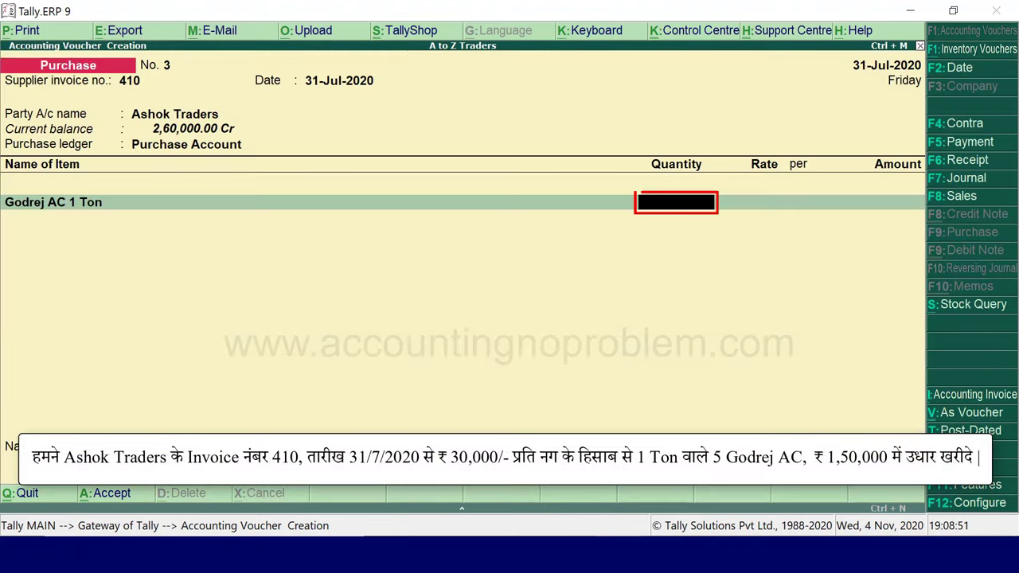
Step: Enter 5 Nos of Godrej AC 1 Ton at 30,000 per unit
type("5")
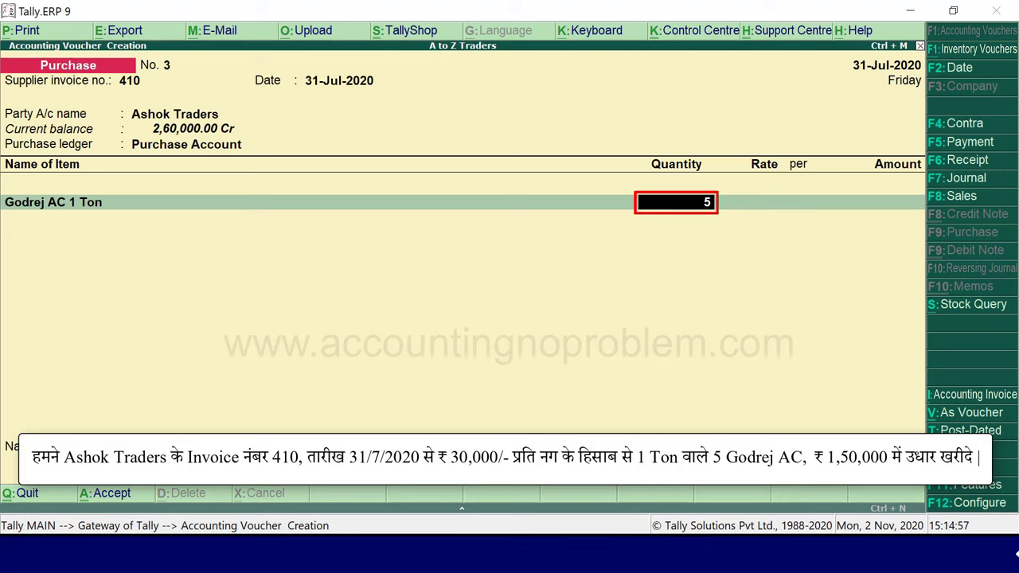
key("Return")
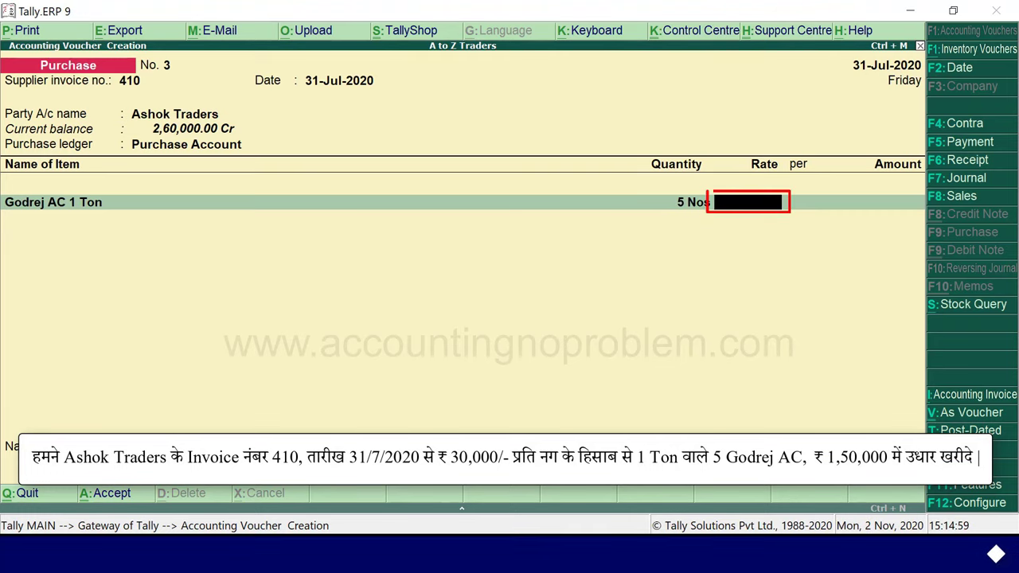
type("30000")
key("Return")
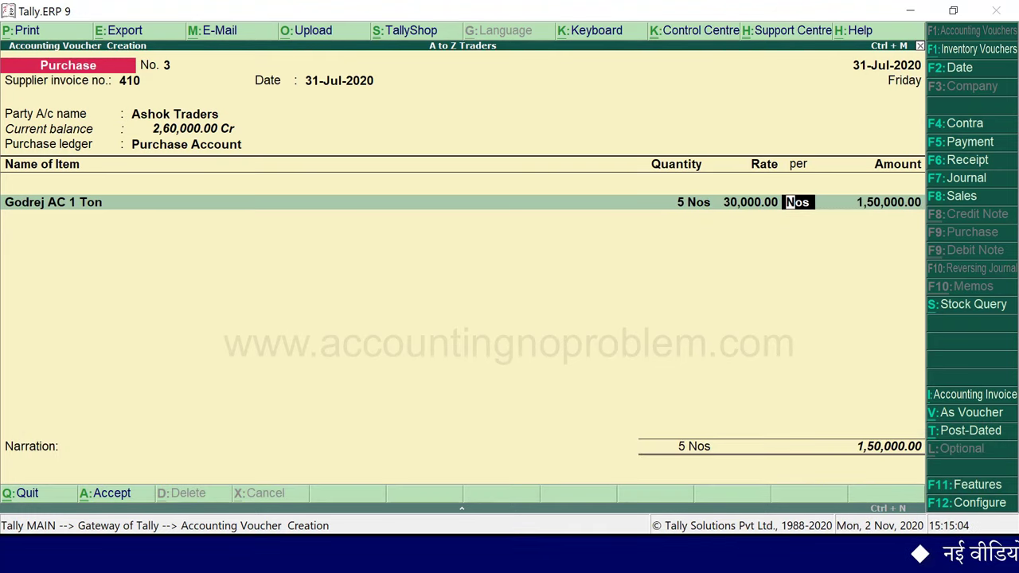
key("Return")
key("Return")
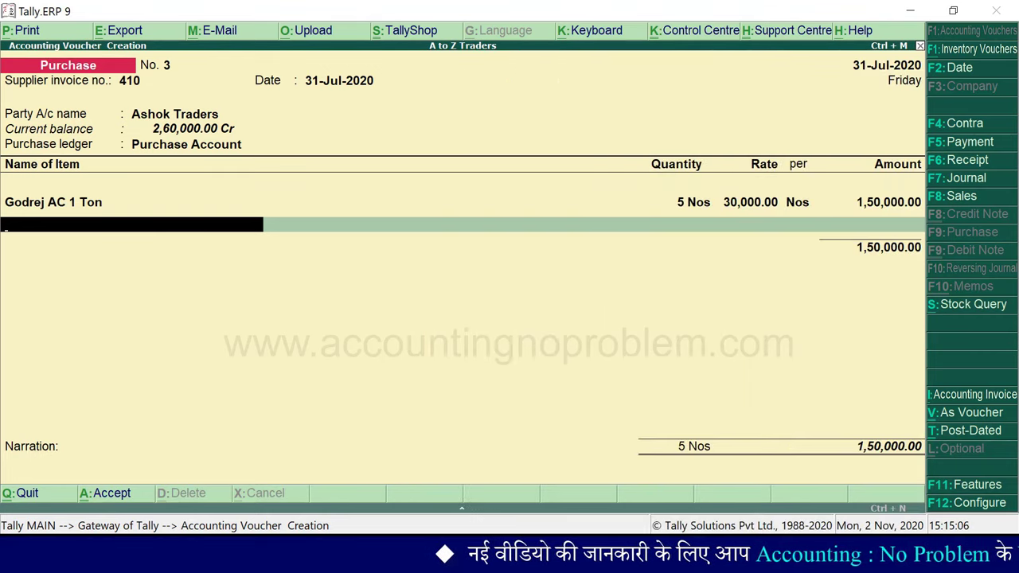
Step: End the item list, add narration 'being goods purchased from Ashok Traders on credit.', and save
key("Return")
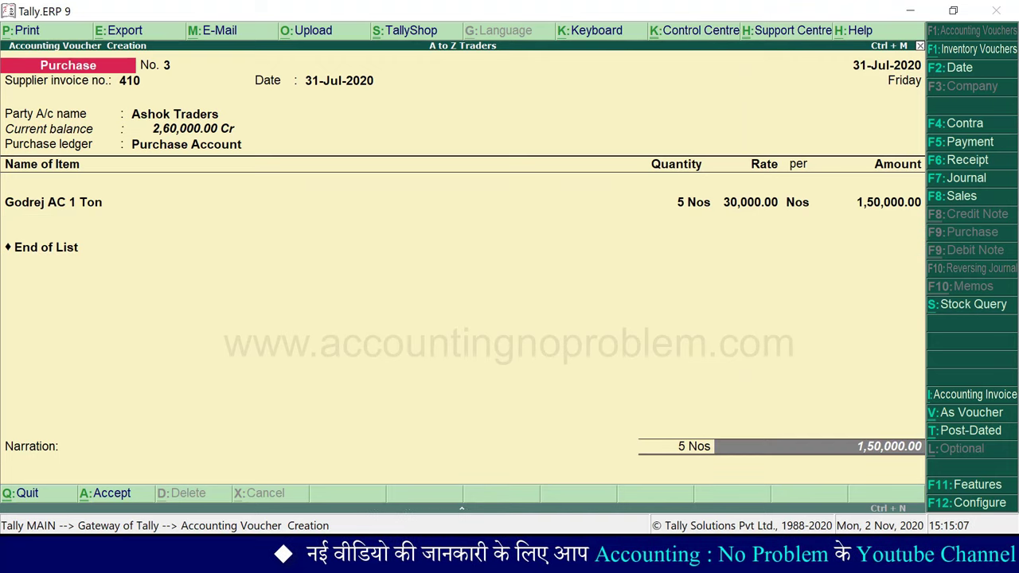
key("Return")
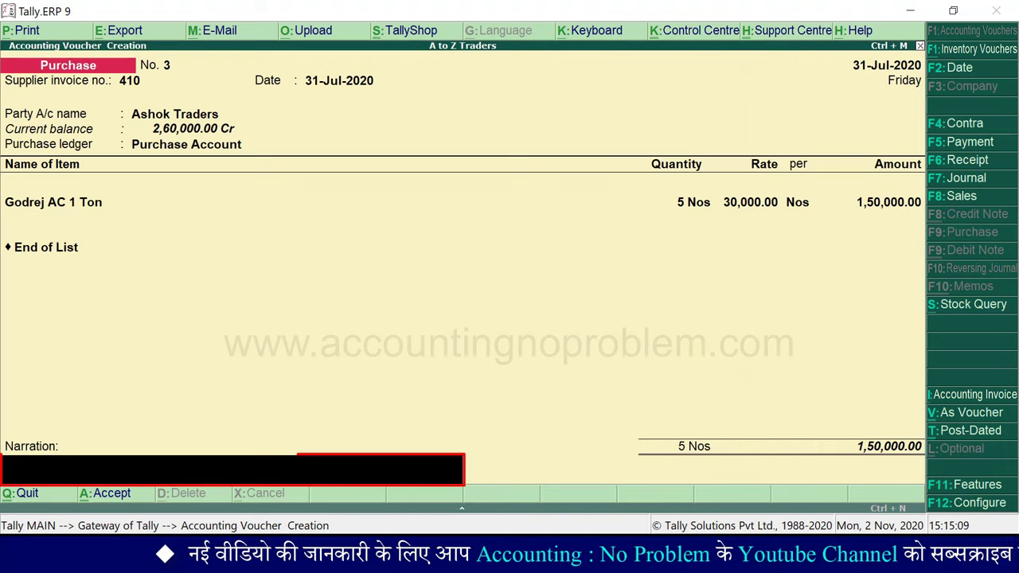
type("being goods purchased from Ashok Traders on credit.")
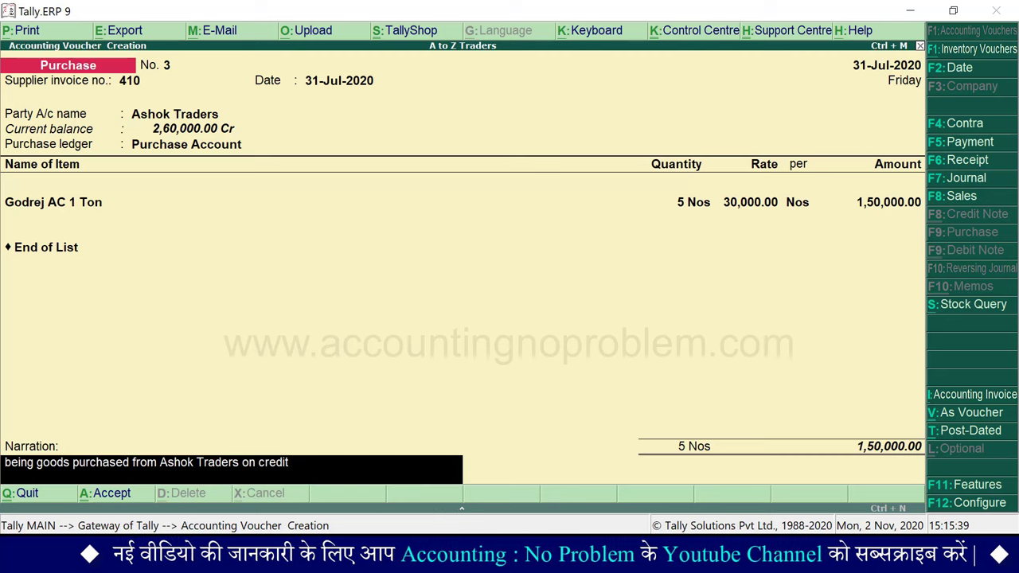
key("ctrl+a")
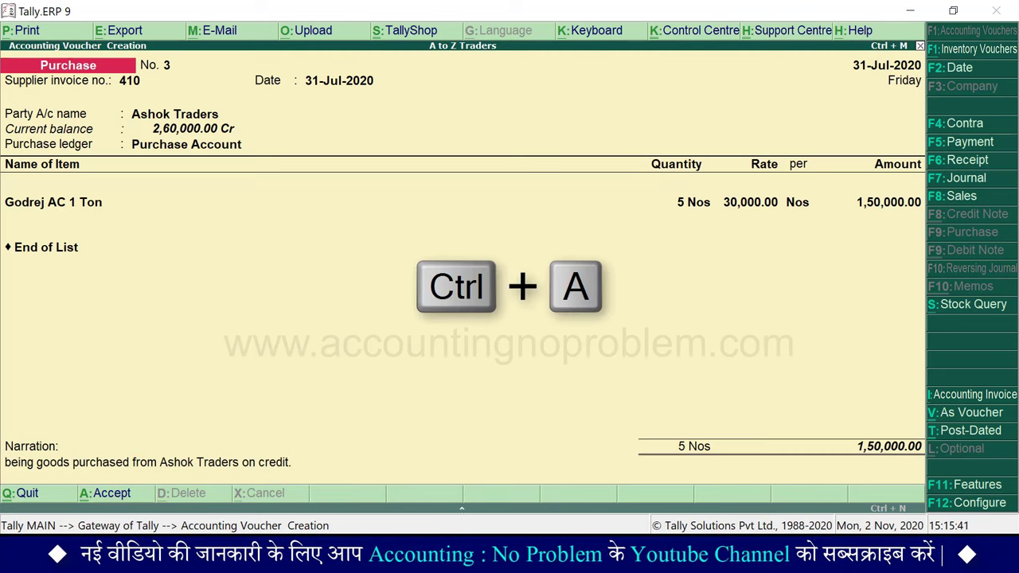